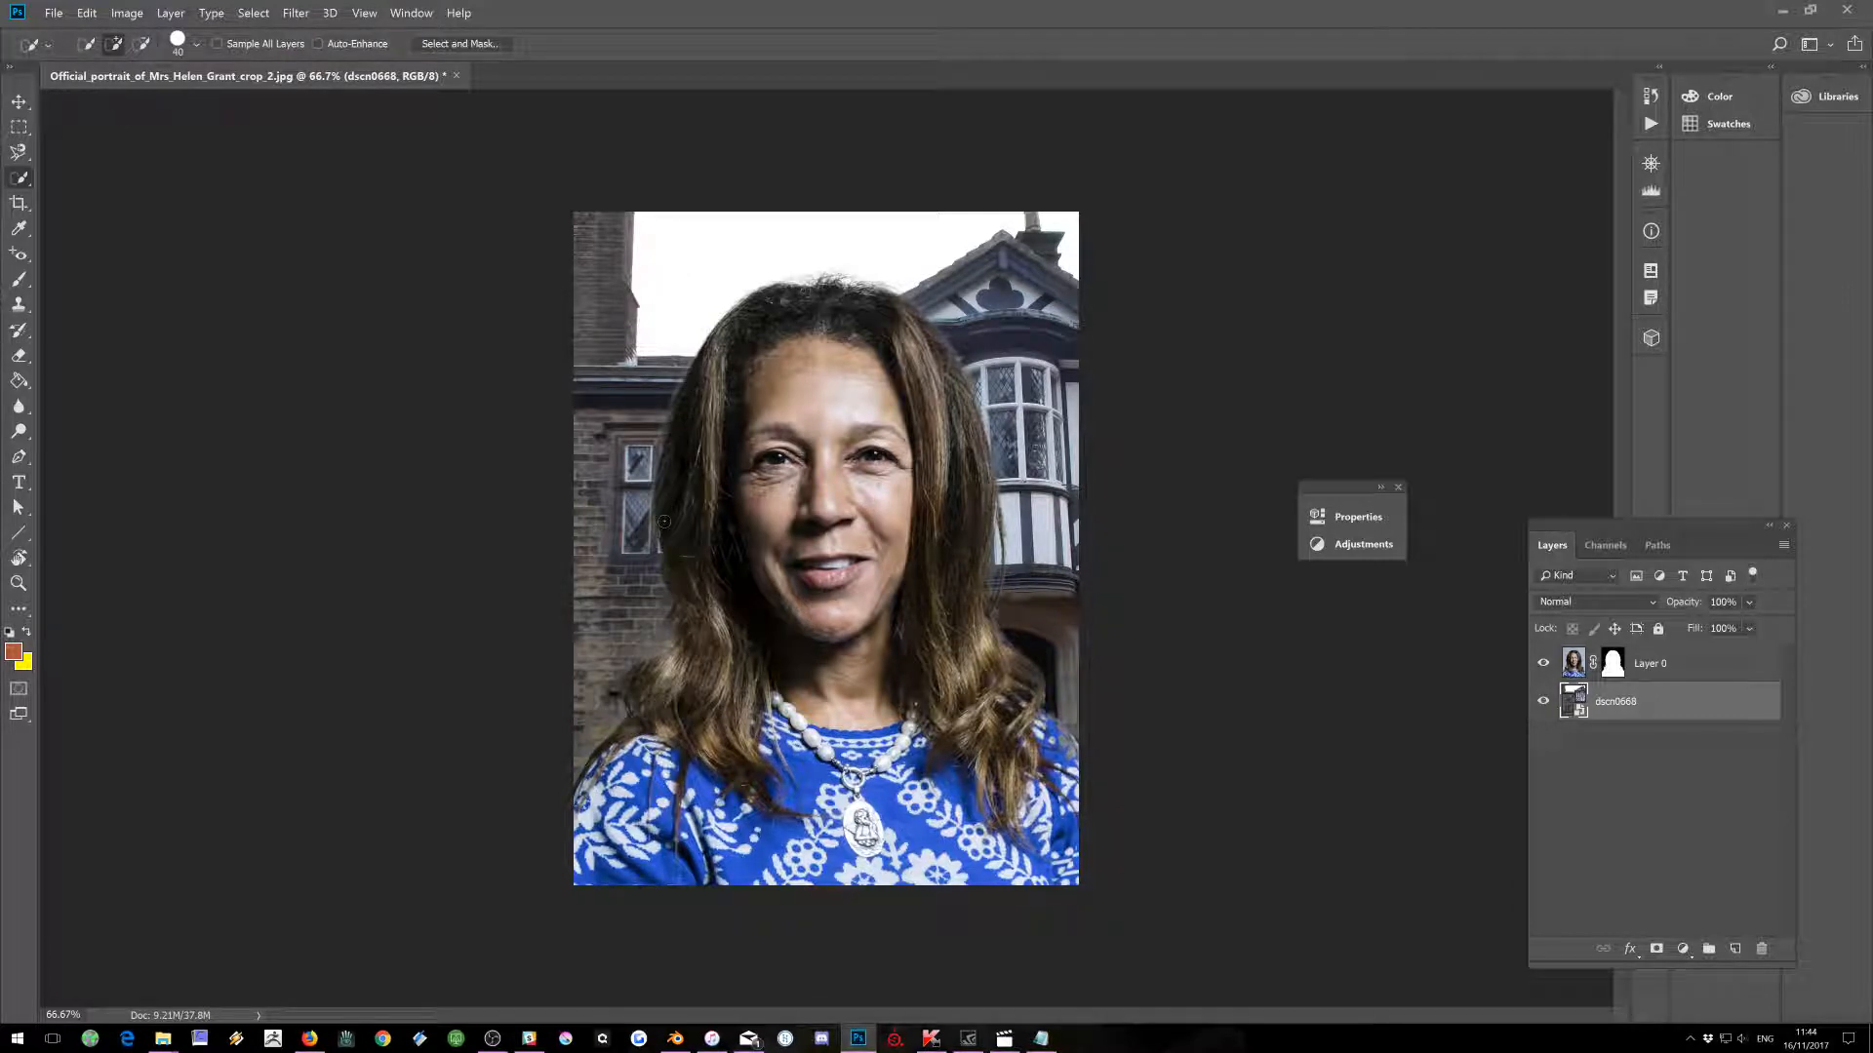
Close the current composite document without saving it and open the official portrait JPG from the Desktop.
left_click(455, 77)
left_click(938, 394)
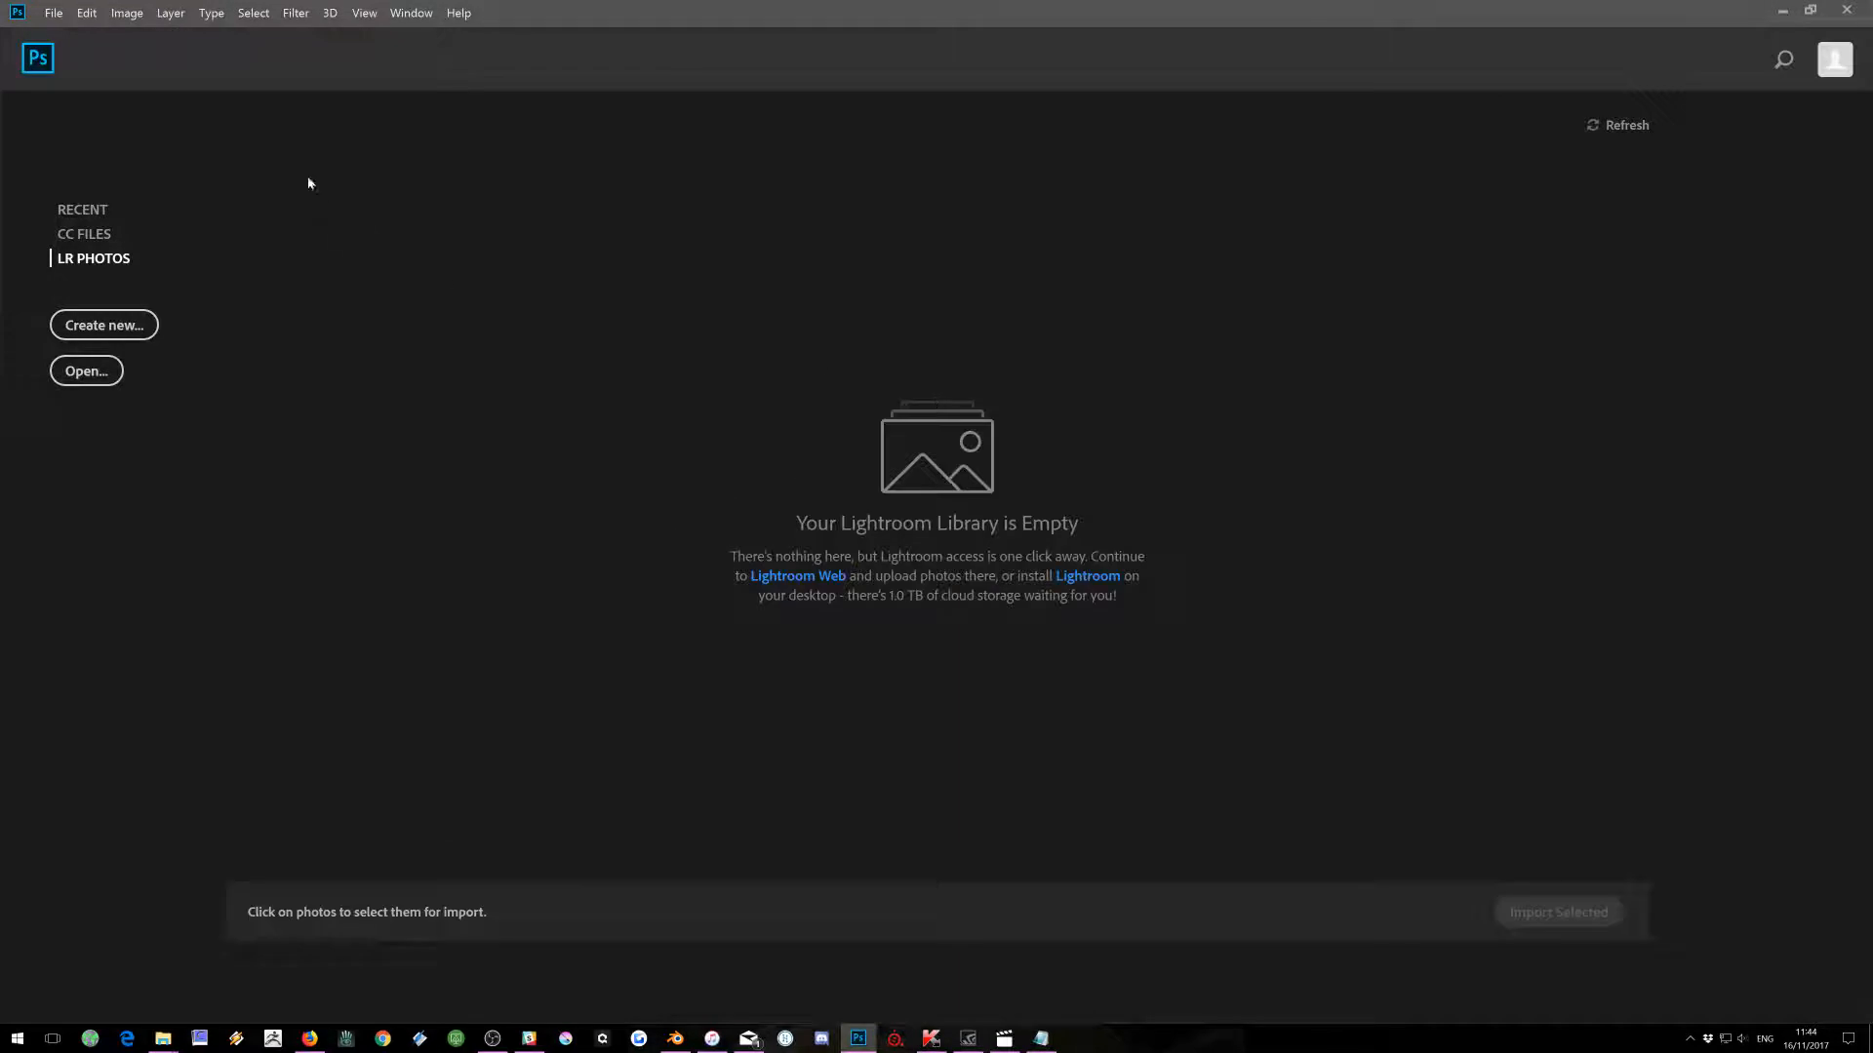
left_click(54, 13)
left_click(59, 44)
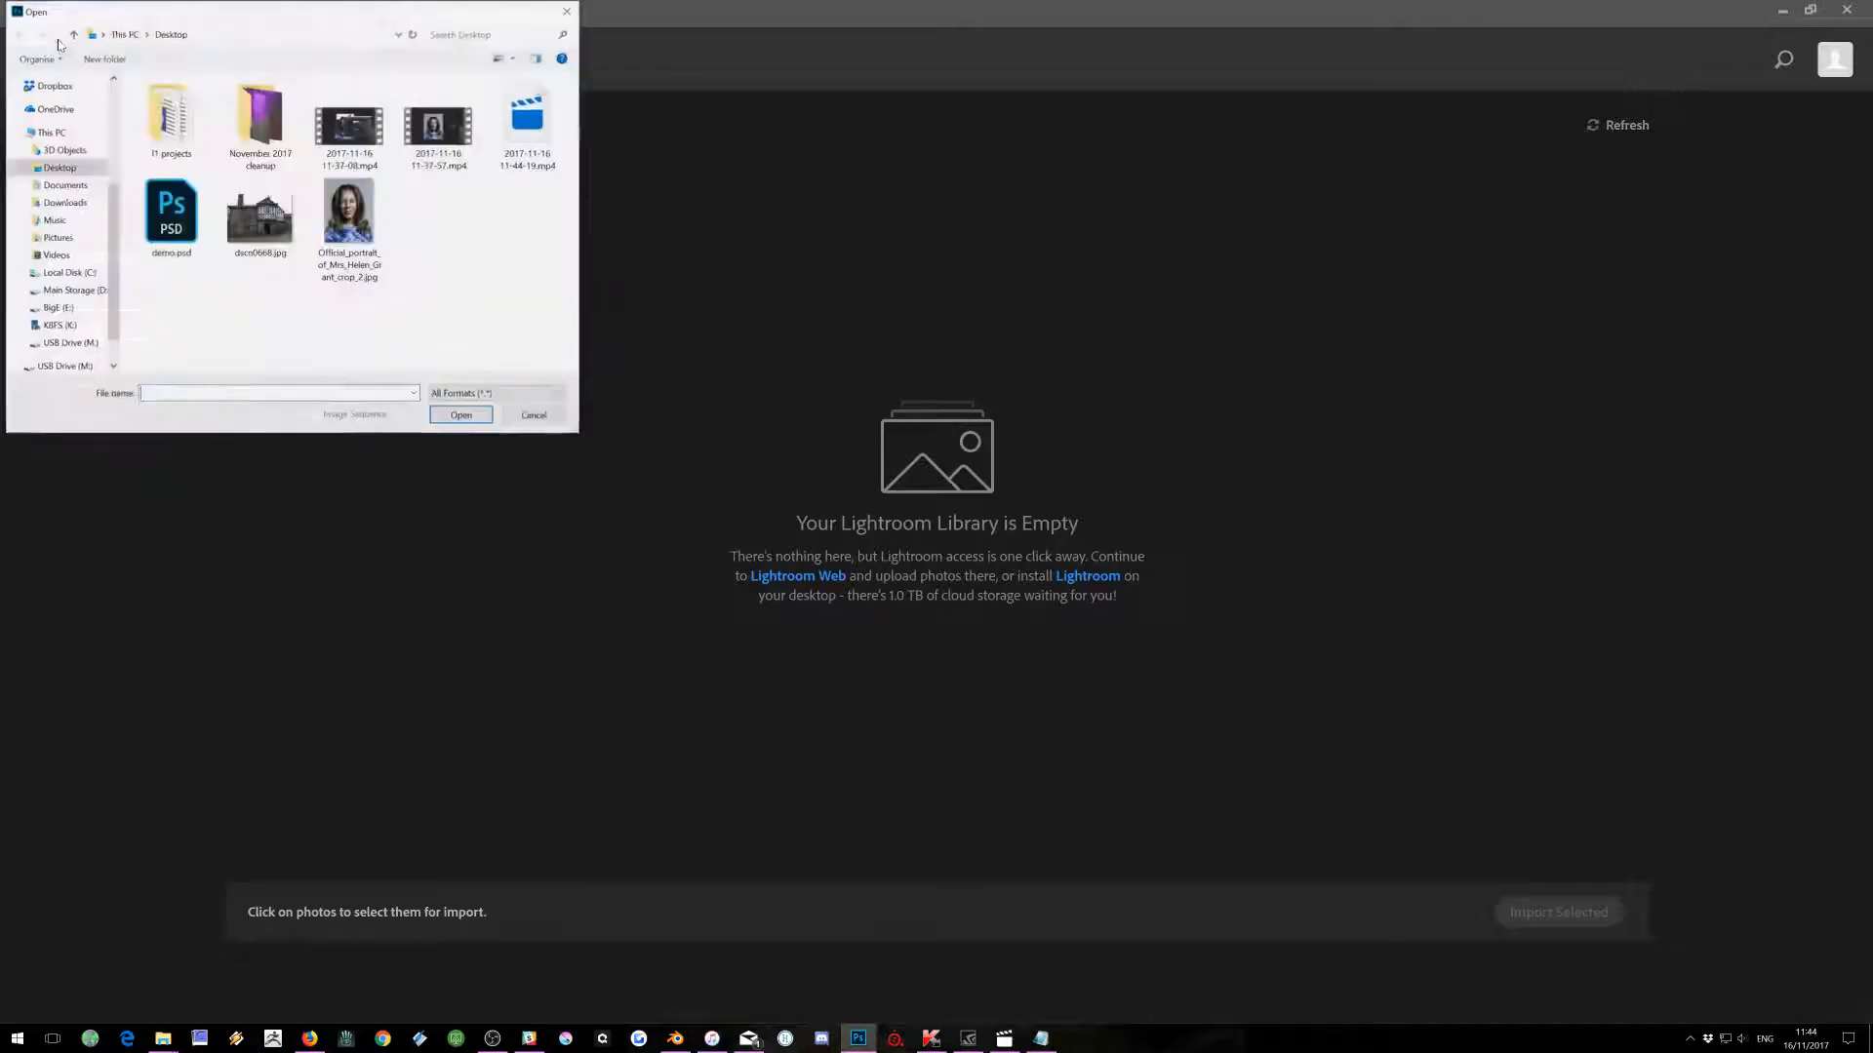
left_click(349, 224)
left_click(461, 415)
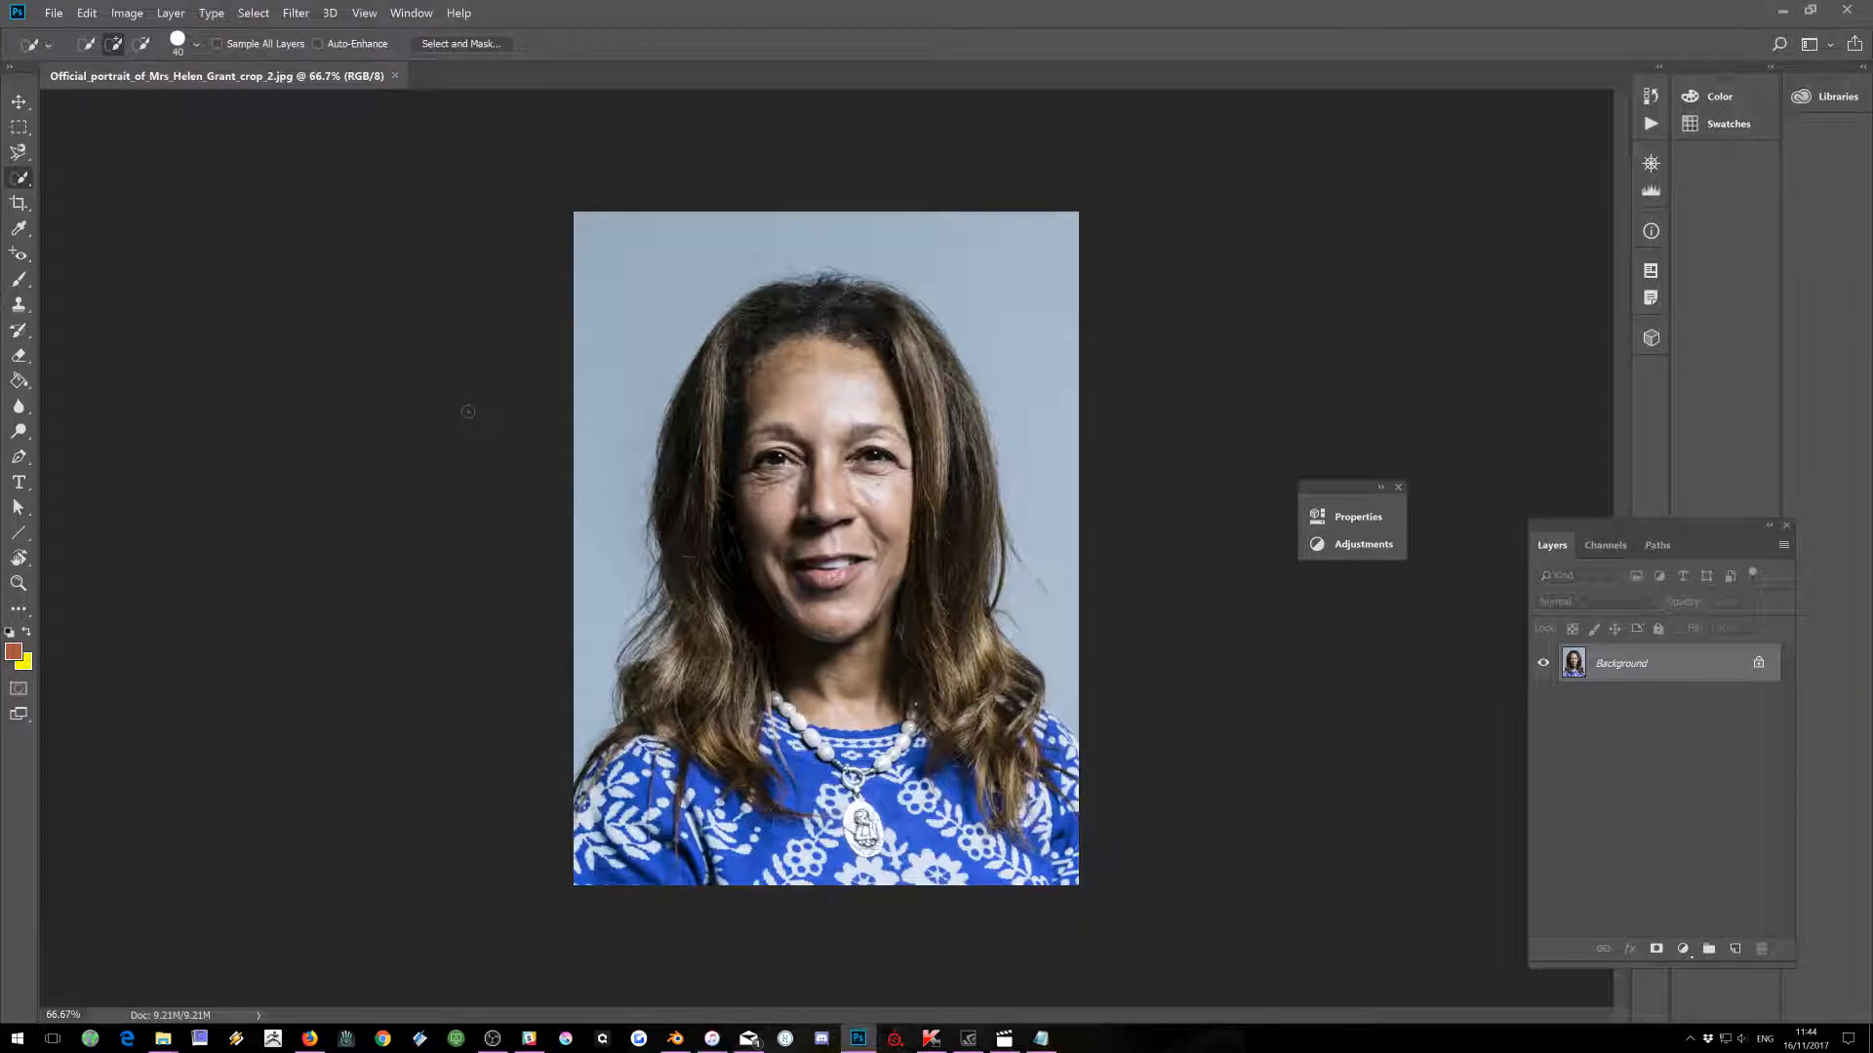
Activate the Quick Selection Tool and convert the locked Background into an editable layer named Layer 0.
right_click(26, 182)
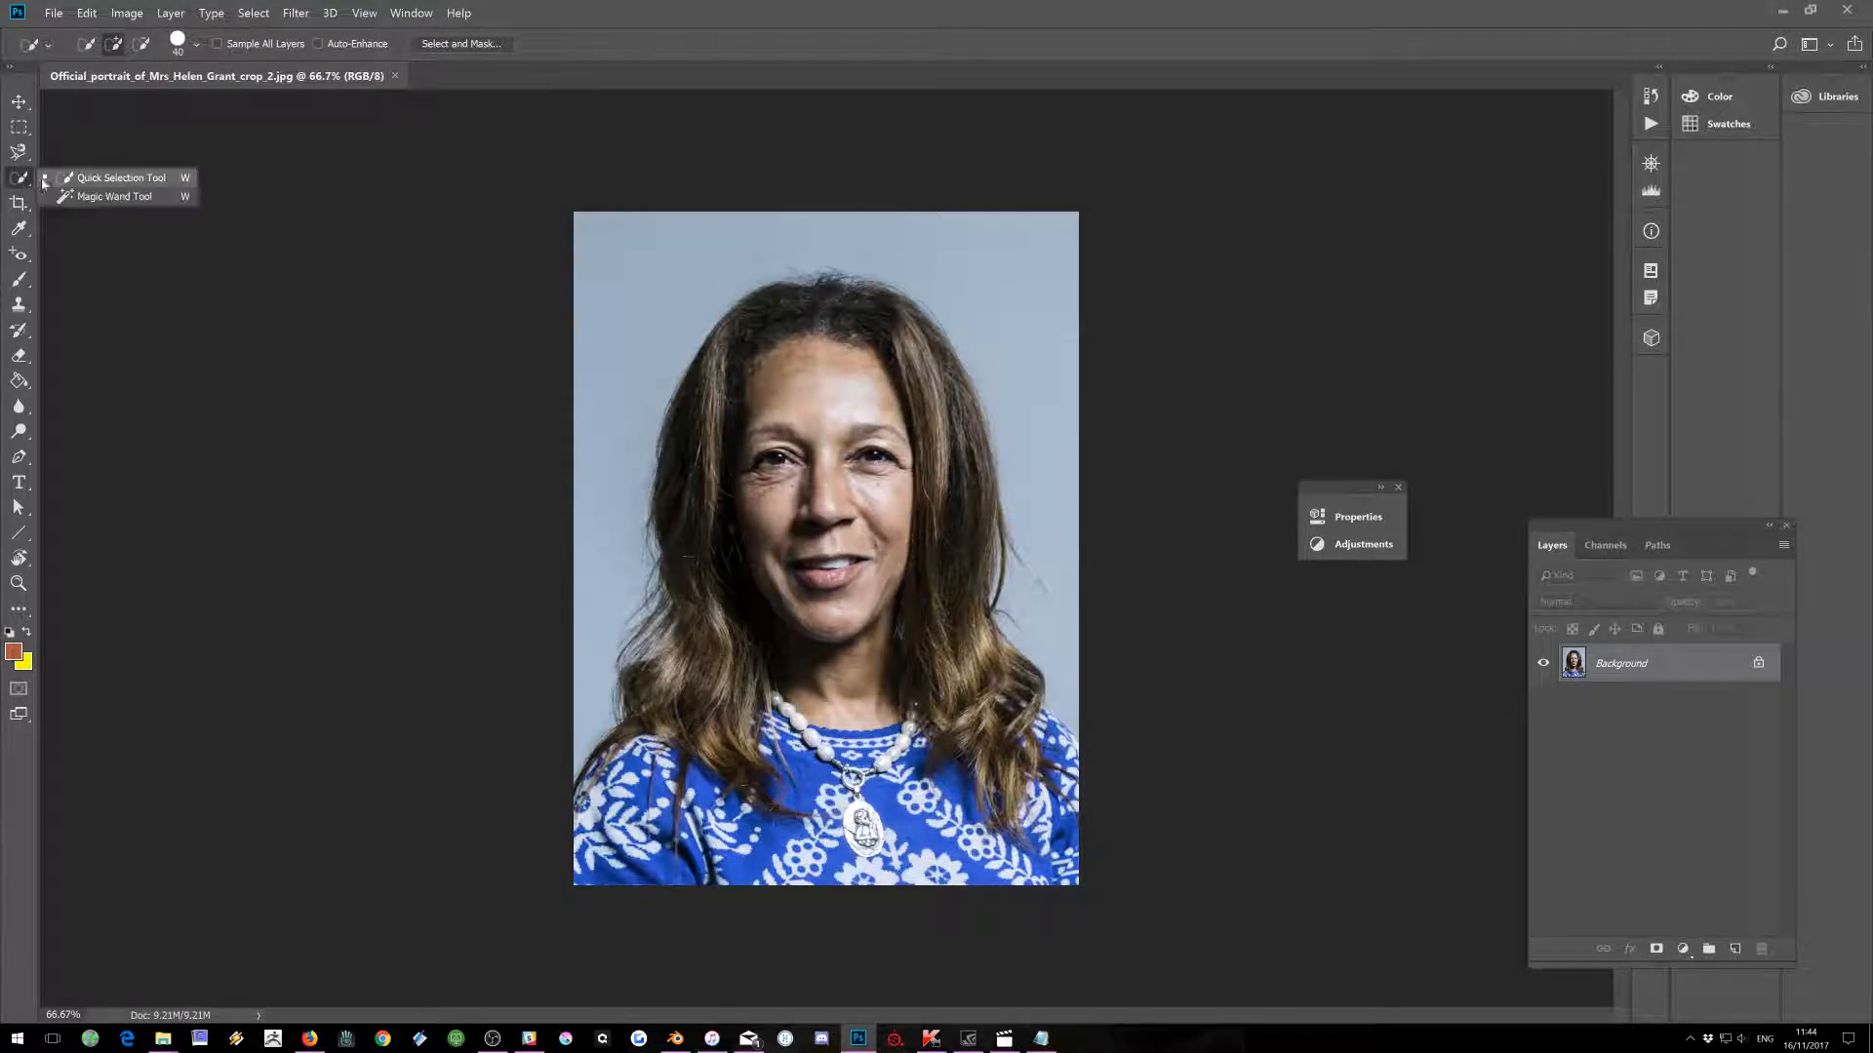
left_click(113, 181)
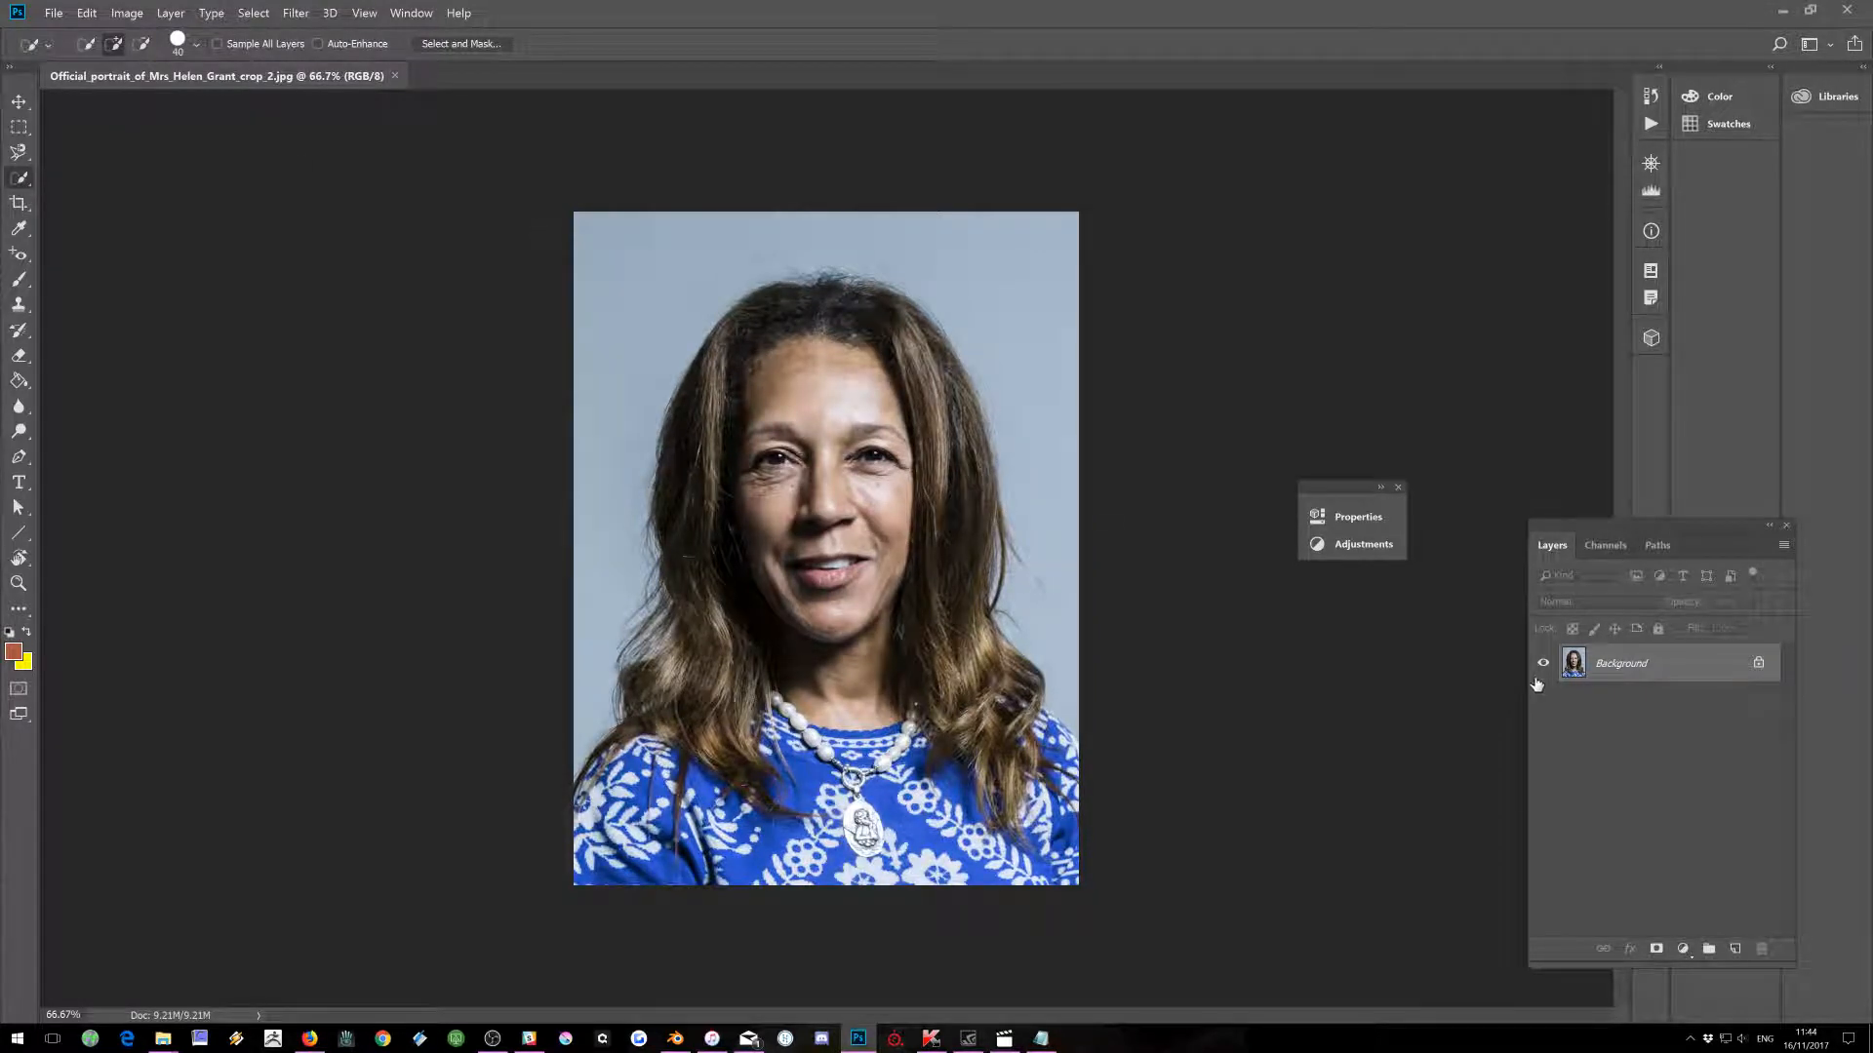
double_click(1652, 665)
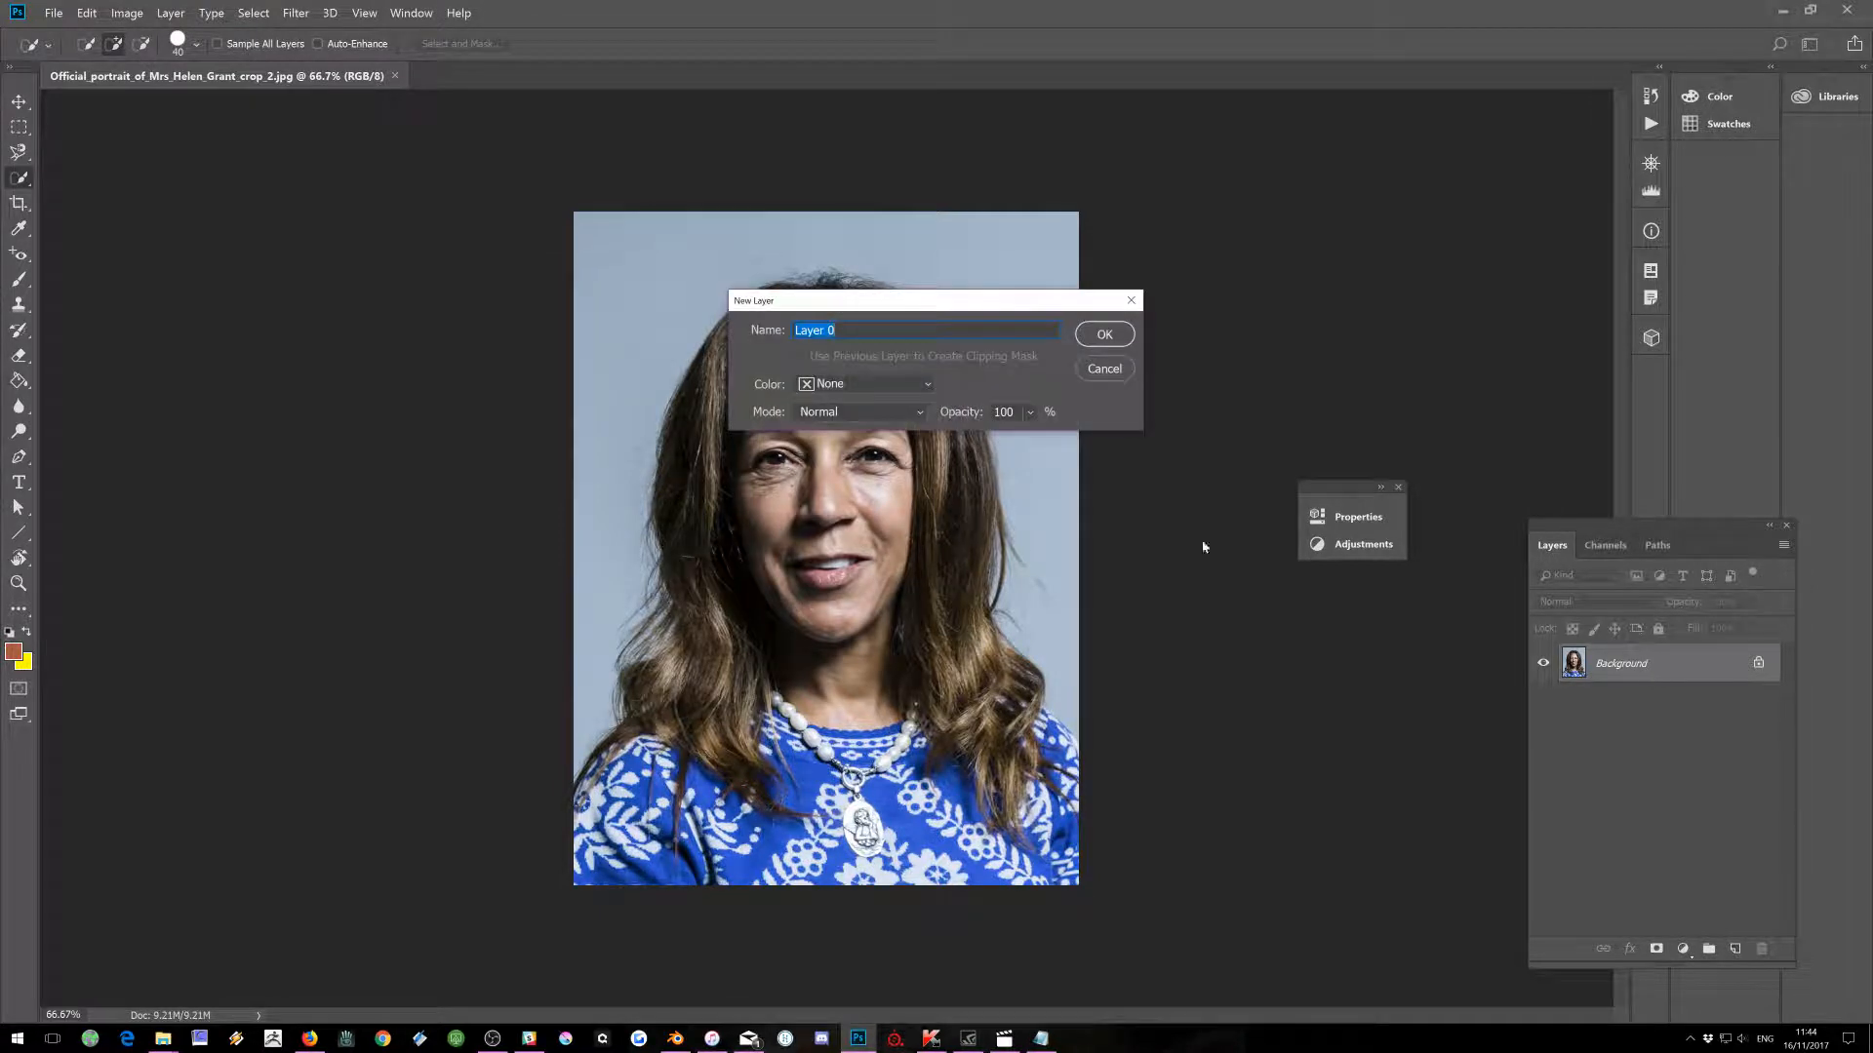
left_click(1091, 344)
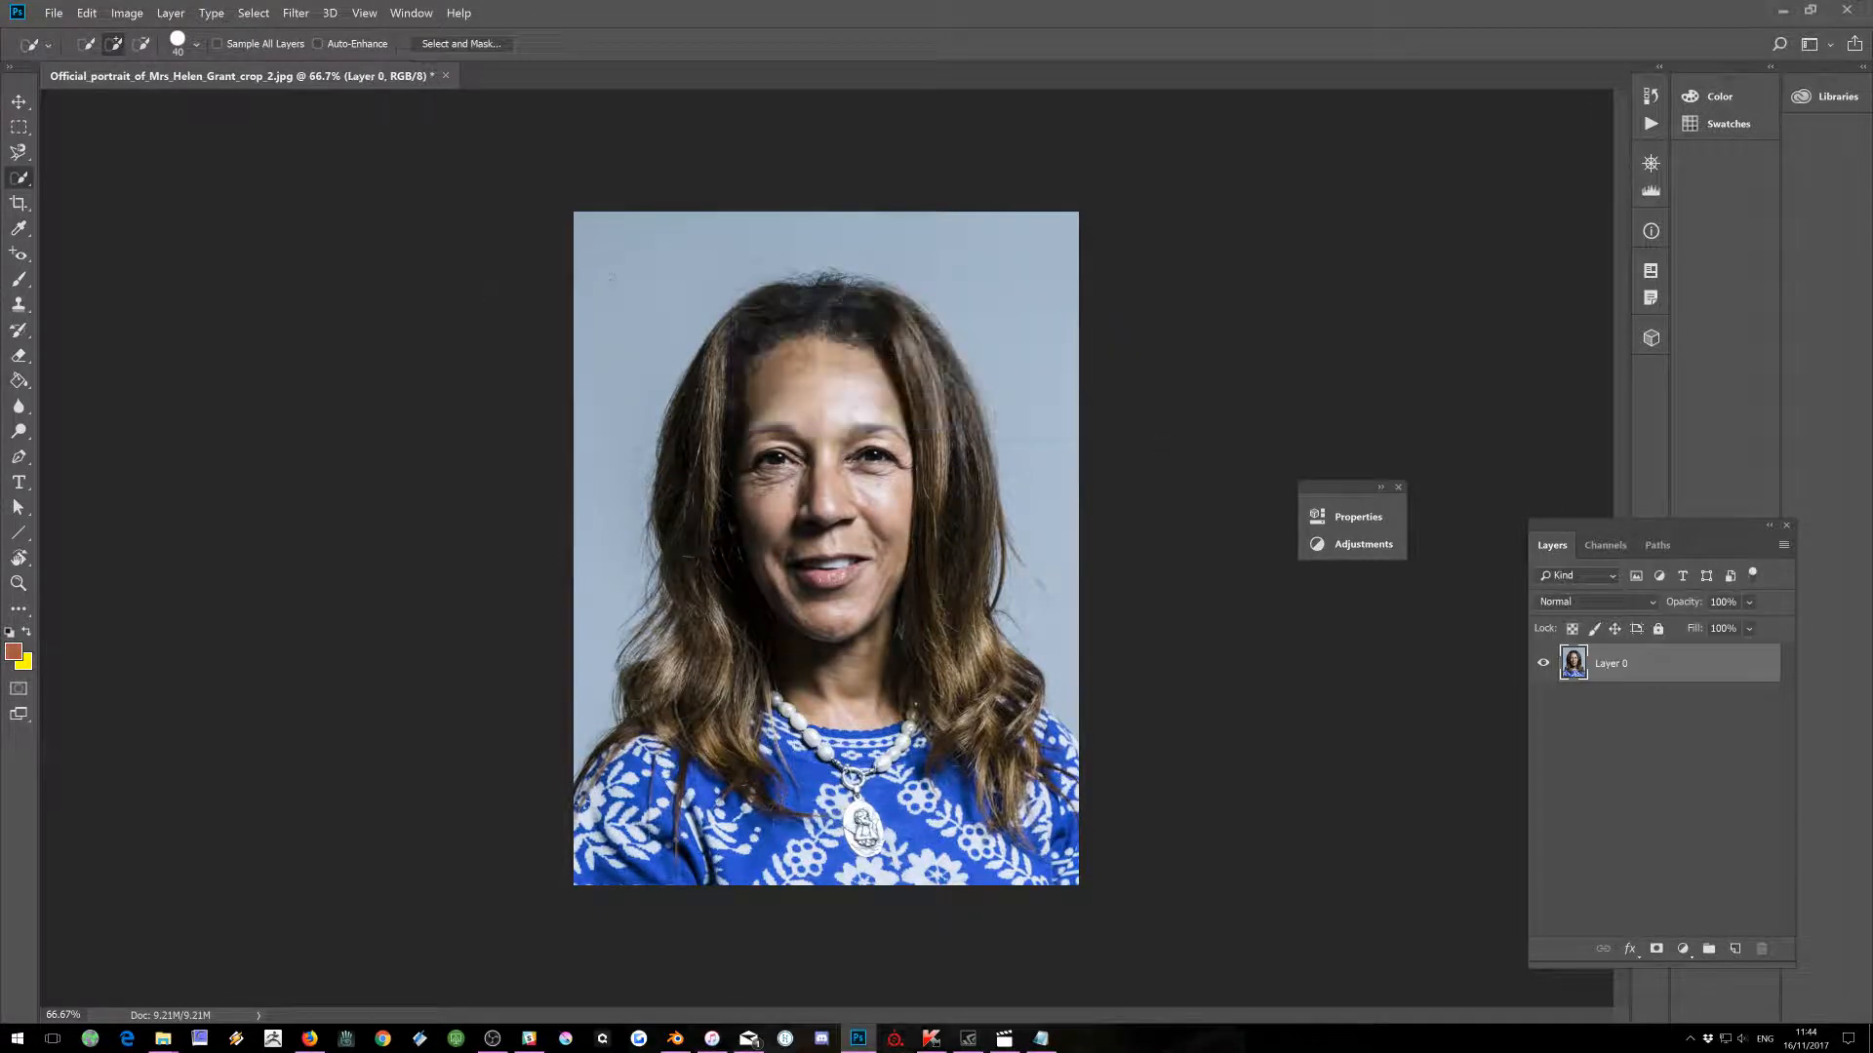
Select the plain blue backdrop around the woman on Layer 0 with the Quick Selection Tool.
left_click_drag(612, 278, 608, 289)
key("ctrl+plus")
scroll(826, 548, "up", 1)
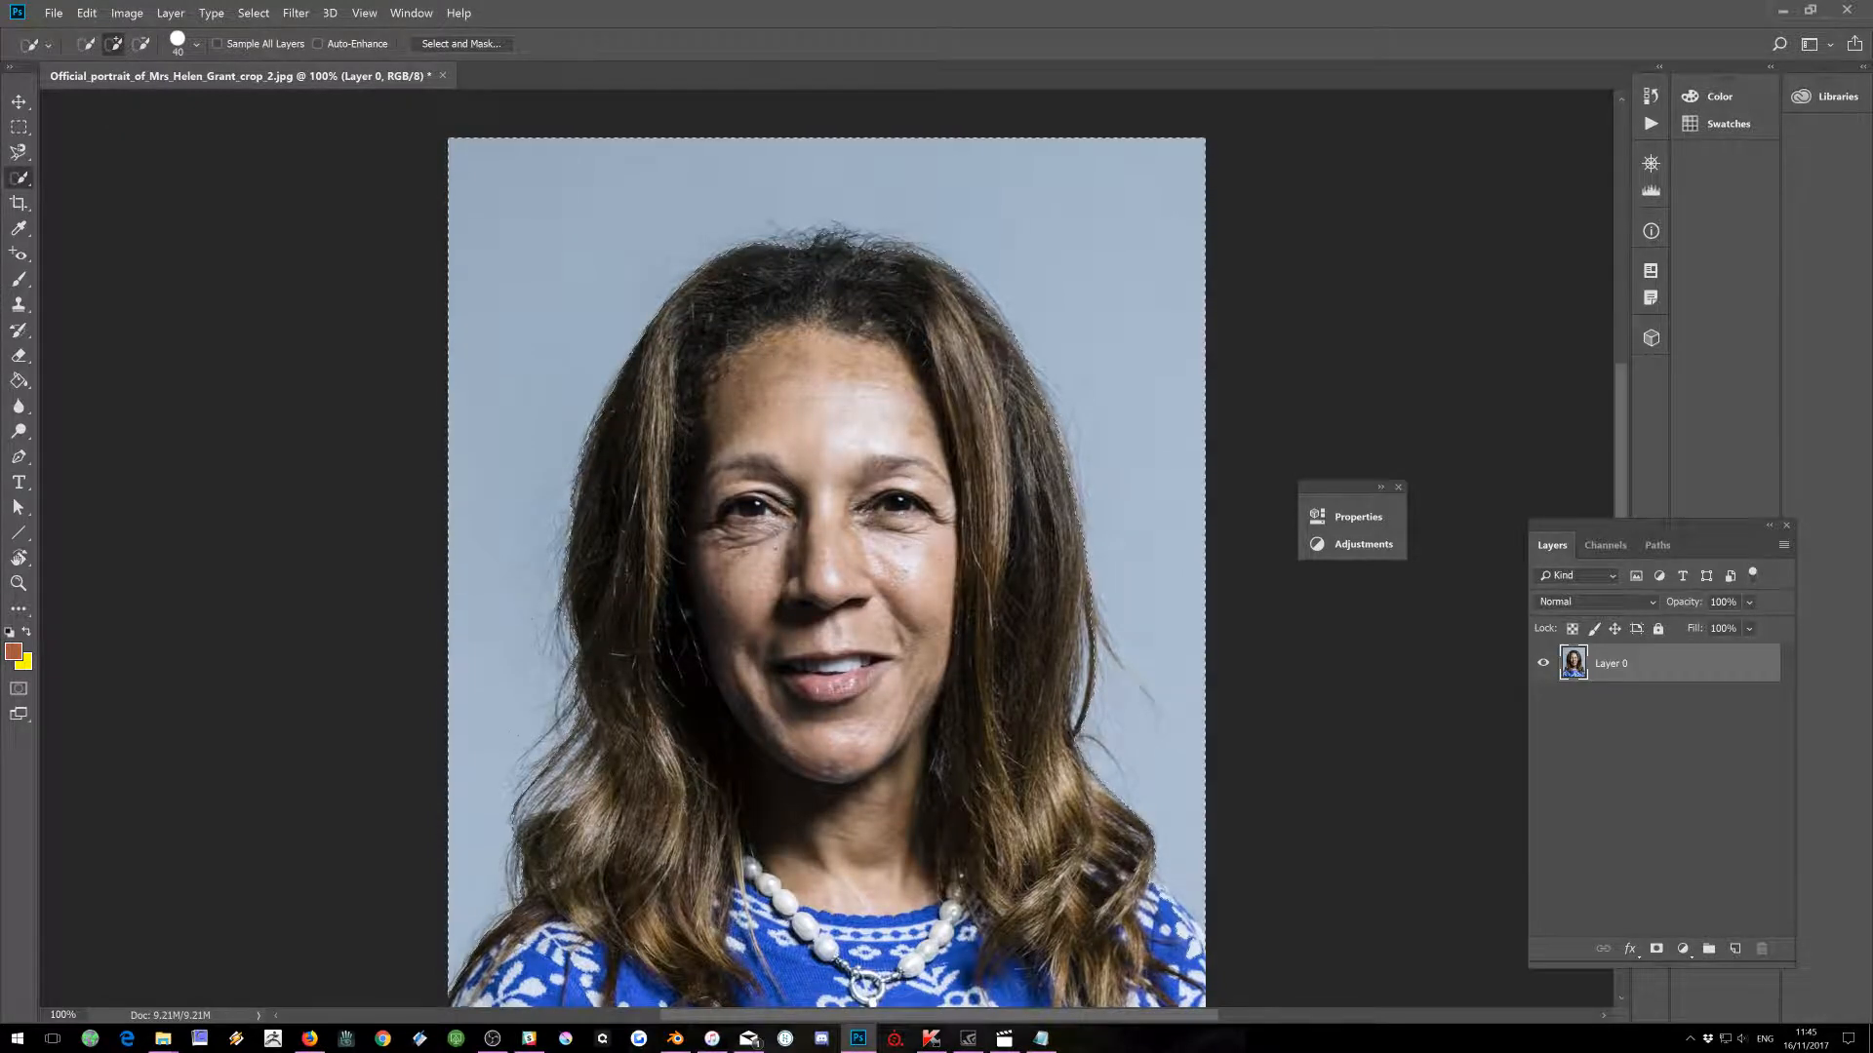
scroll(826, 548, "down", 4)
scroll(826, 549, "up", 3)
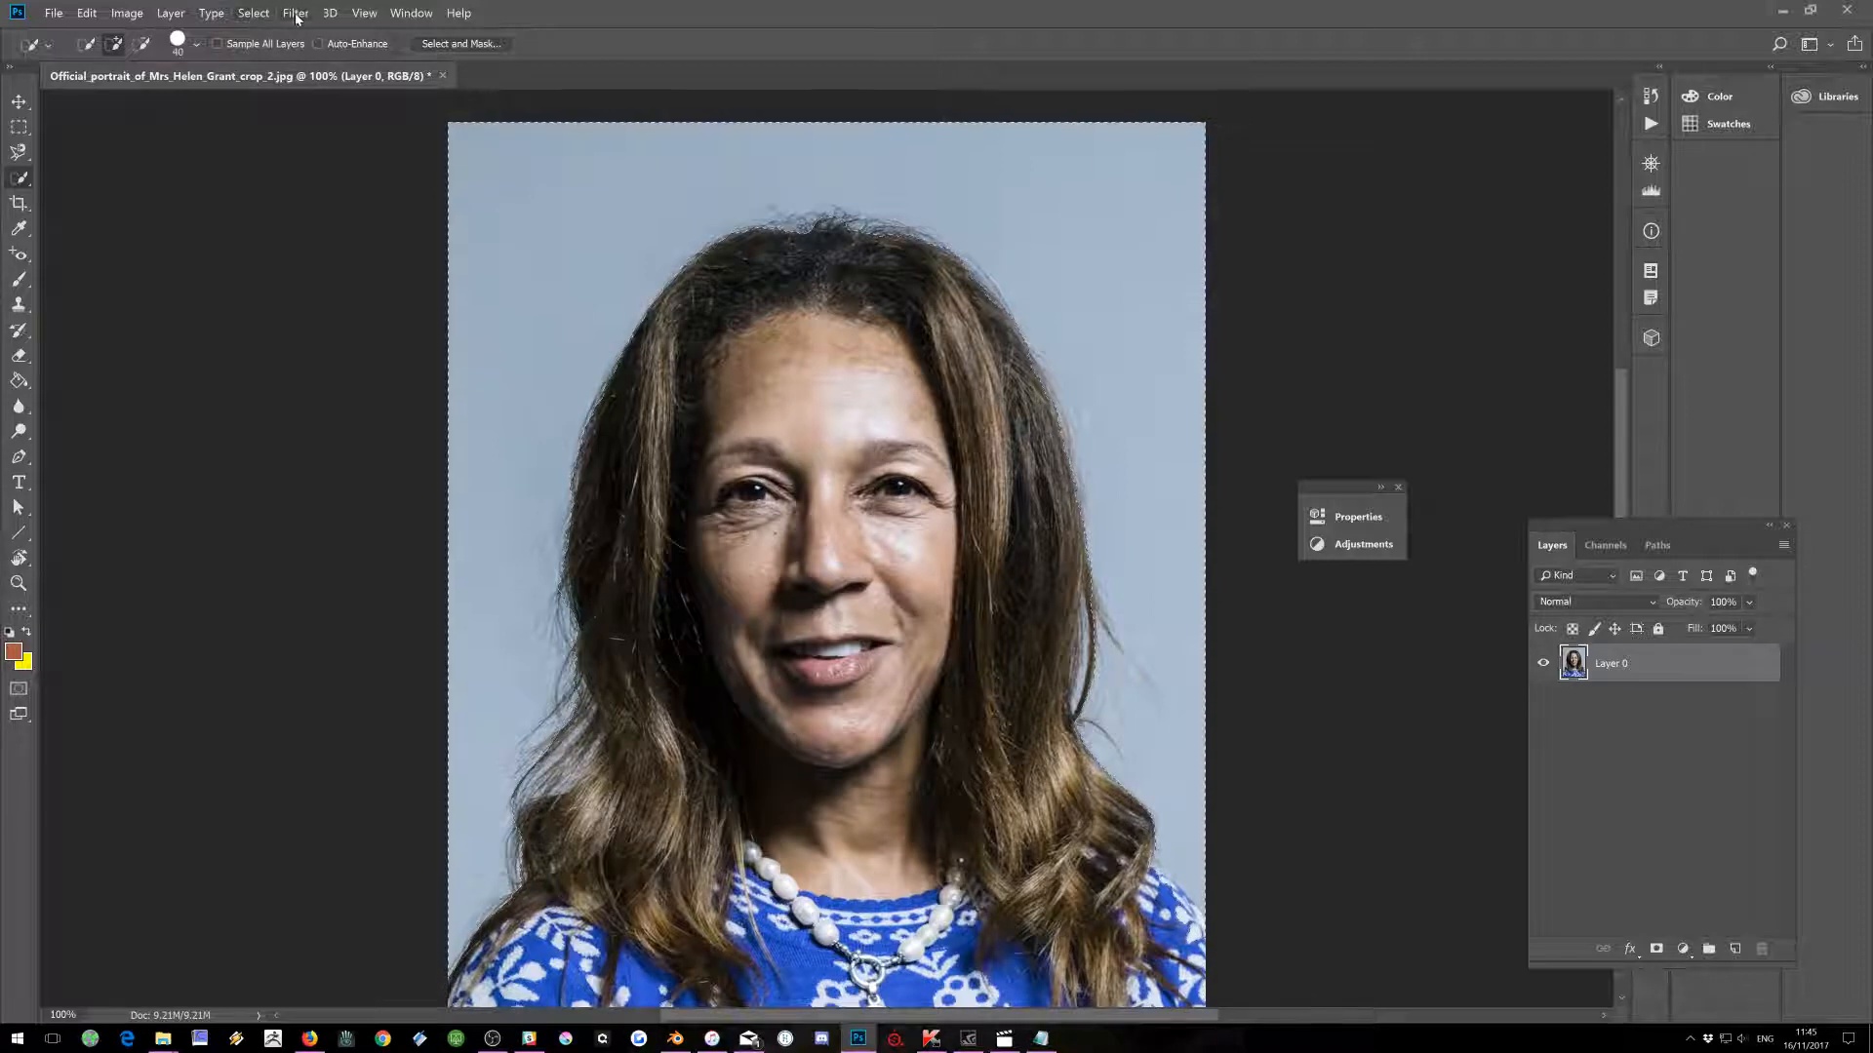
Bring the backdrop selection into Select and Mask and invert it to keep the woman instead of the backdrop.
left_click(253, 14)
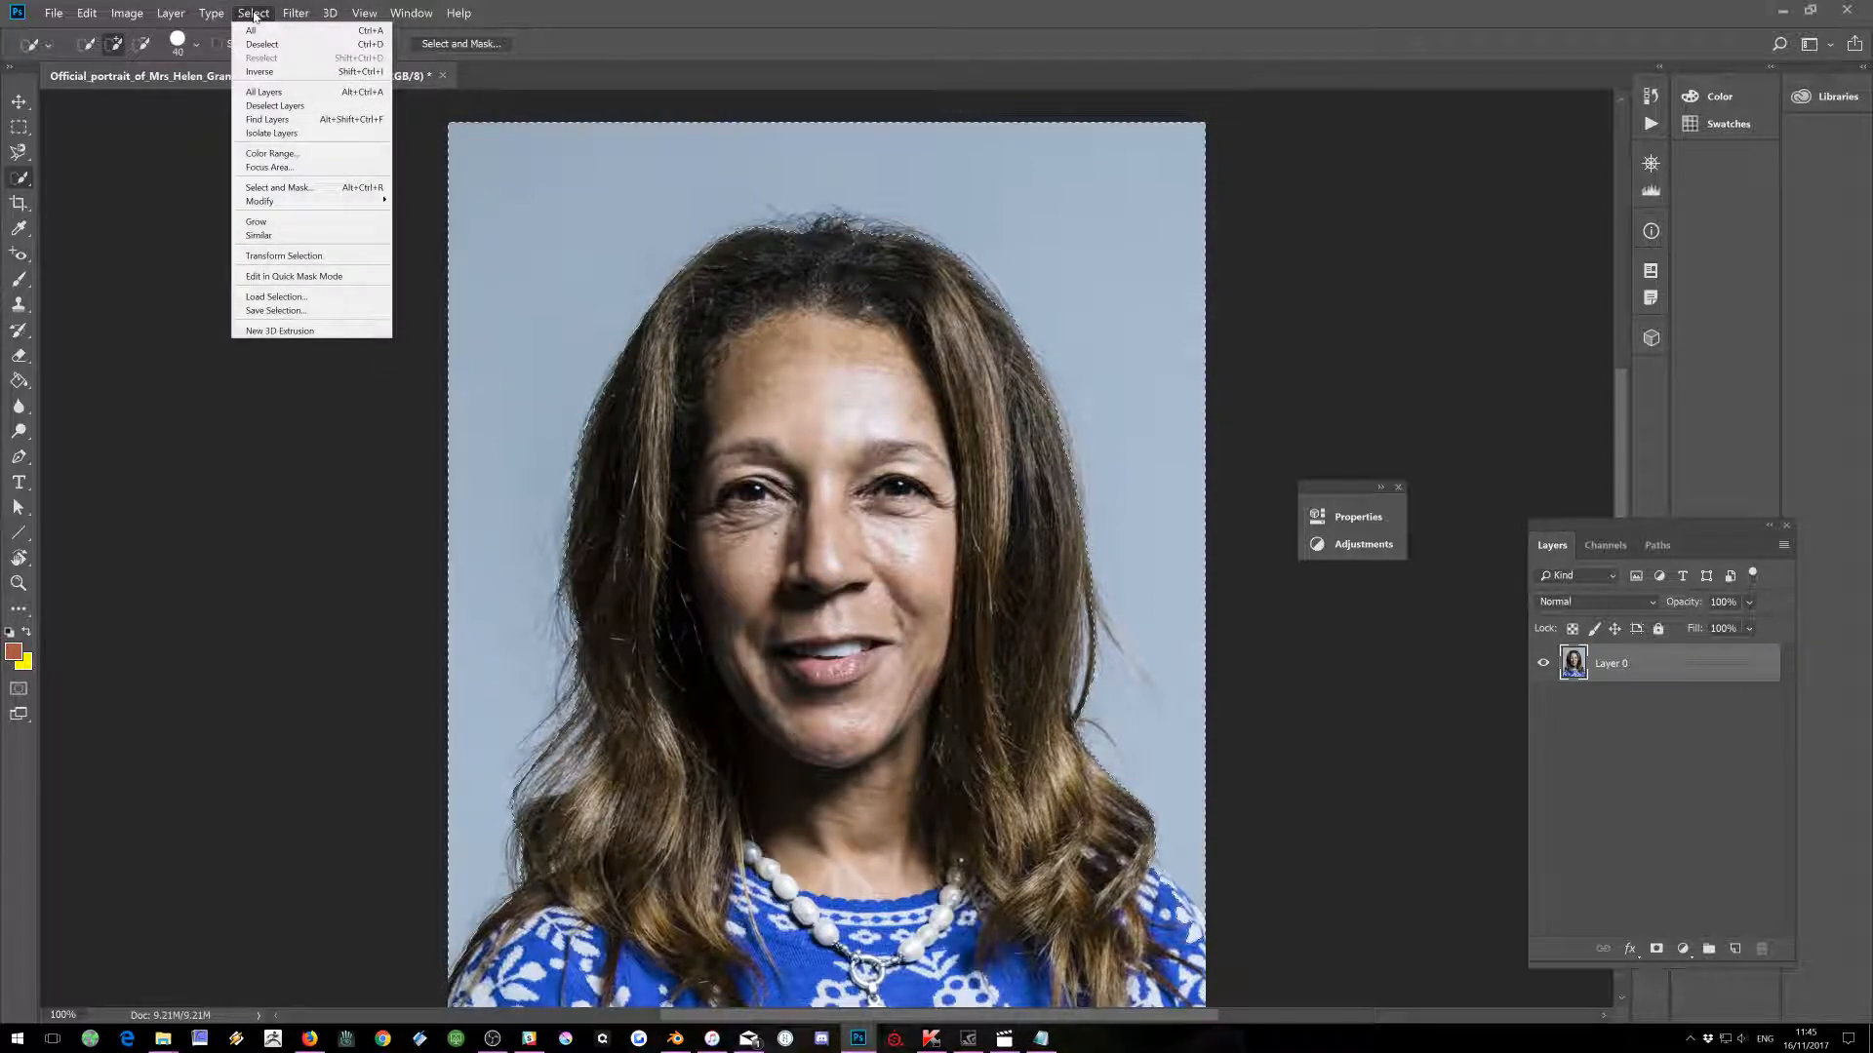
left_click(276, 188)
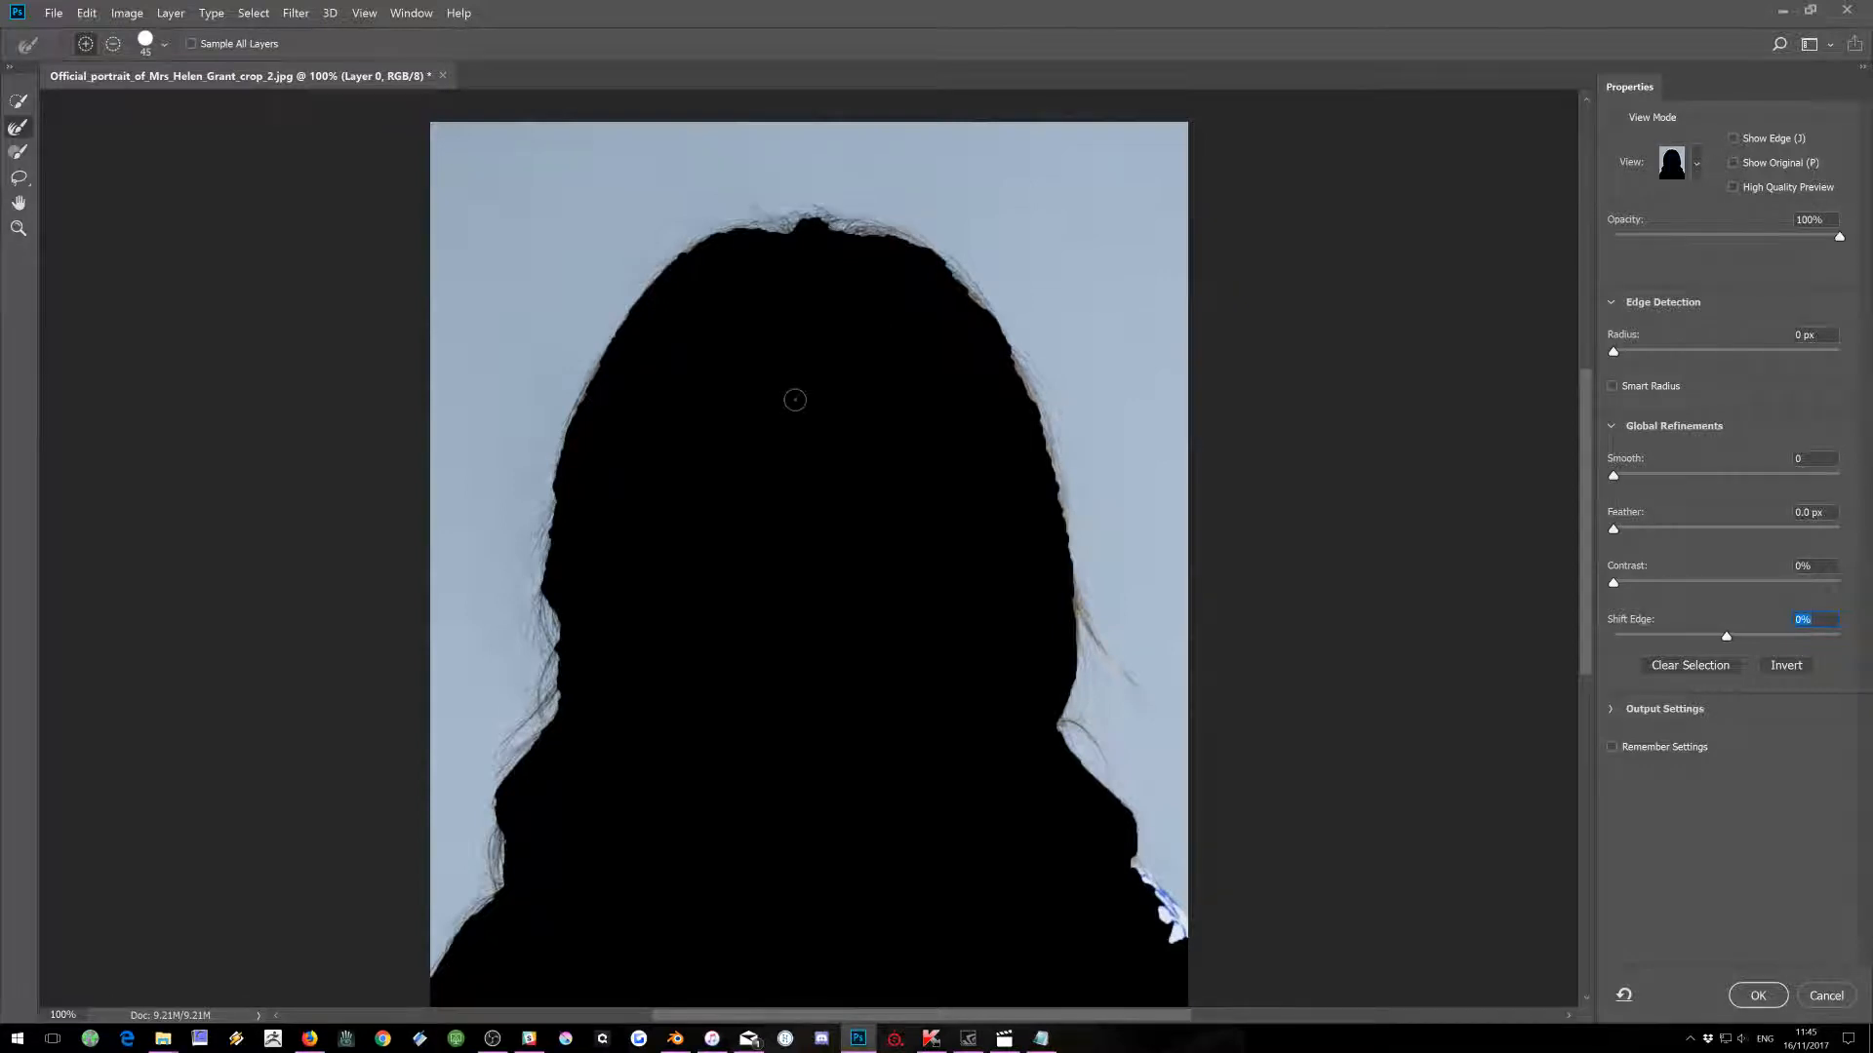
left_click(1789, 672)
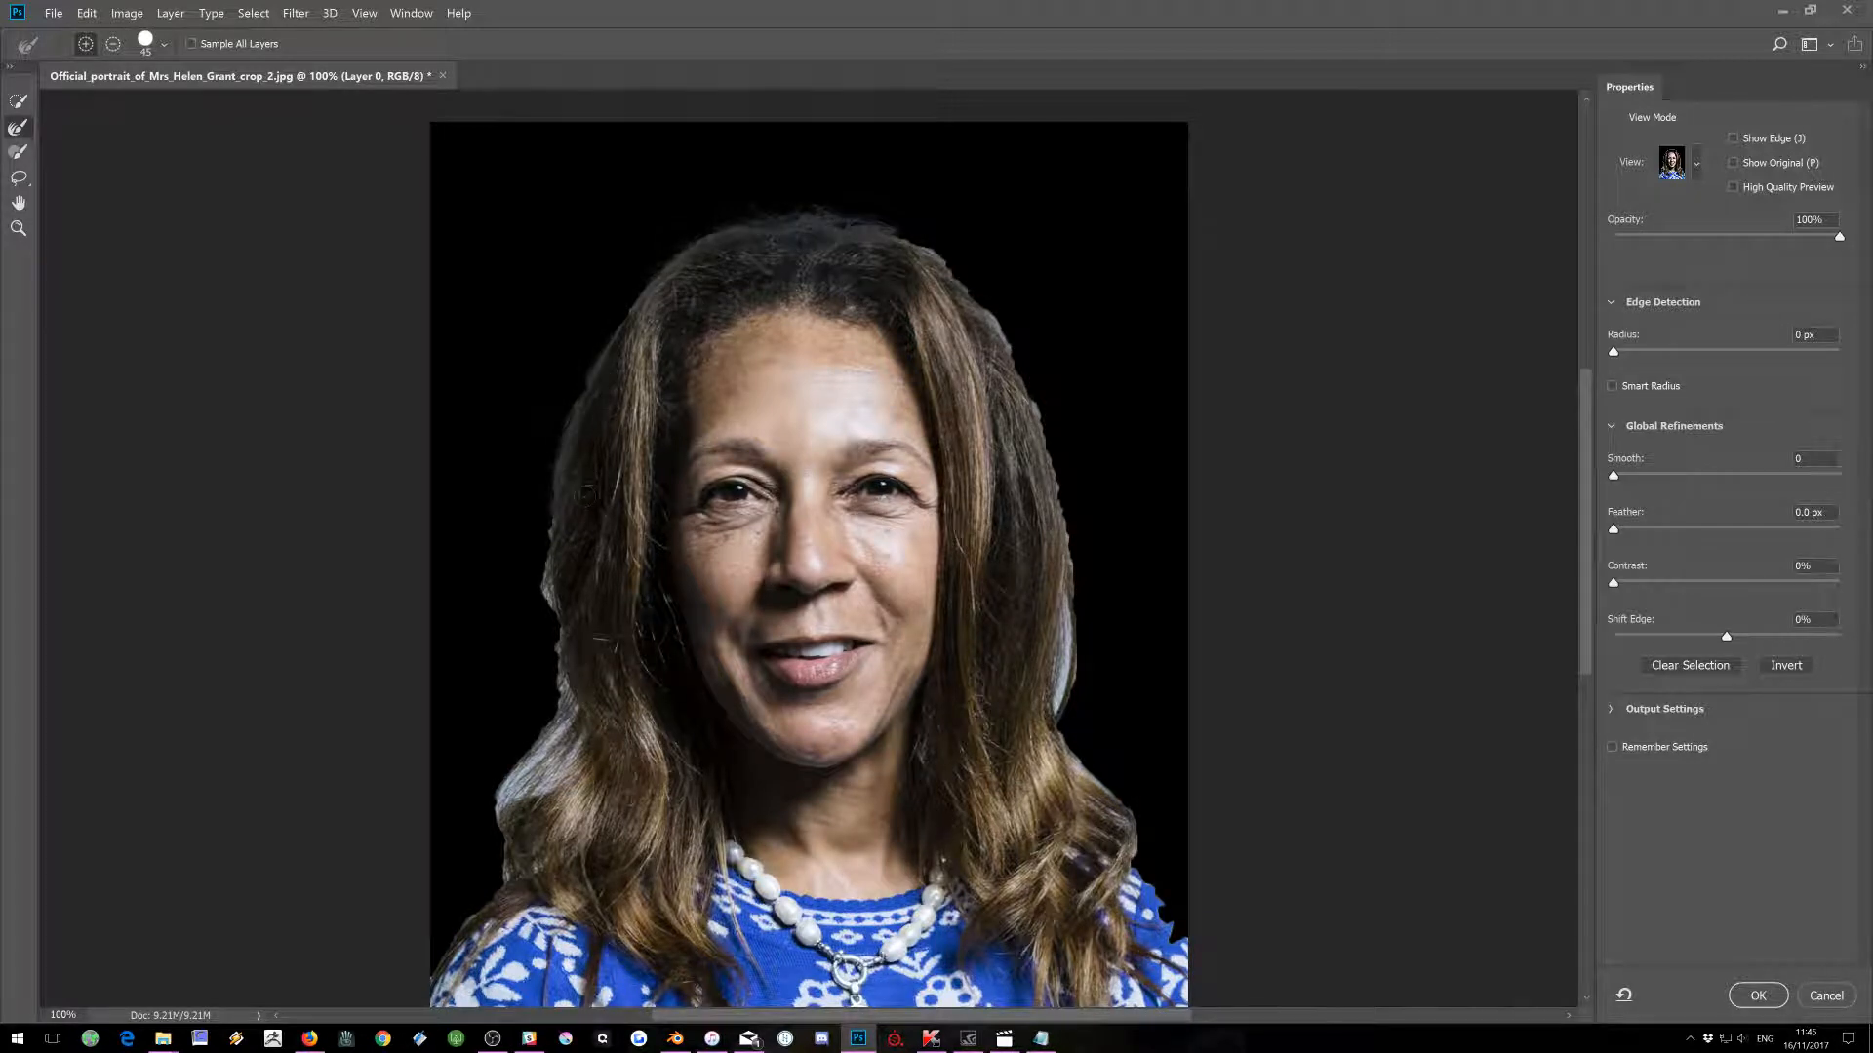
Brush along both sides of the woman's hair and her shoulder with the Refine Edge Brush to clean up the cutout edges.
mouse_move(552, 525)
left_mouse_down()
mouse_move(591, 679)
mouse_move(599, 649)
mouse_move(573, 651)
mouse_move(594, 666)
mouse_move(560, 714)
left_mouse_up()
mouse_move(522, 780)
left_mouse_down()
mouse_move(507, 790)
mouse_move(566, 746)
mouse_move(512, 800)
mouse_move(504, 877)
mouse_move(476, 897)
left_mouse_up()
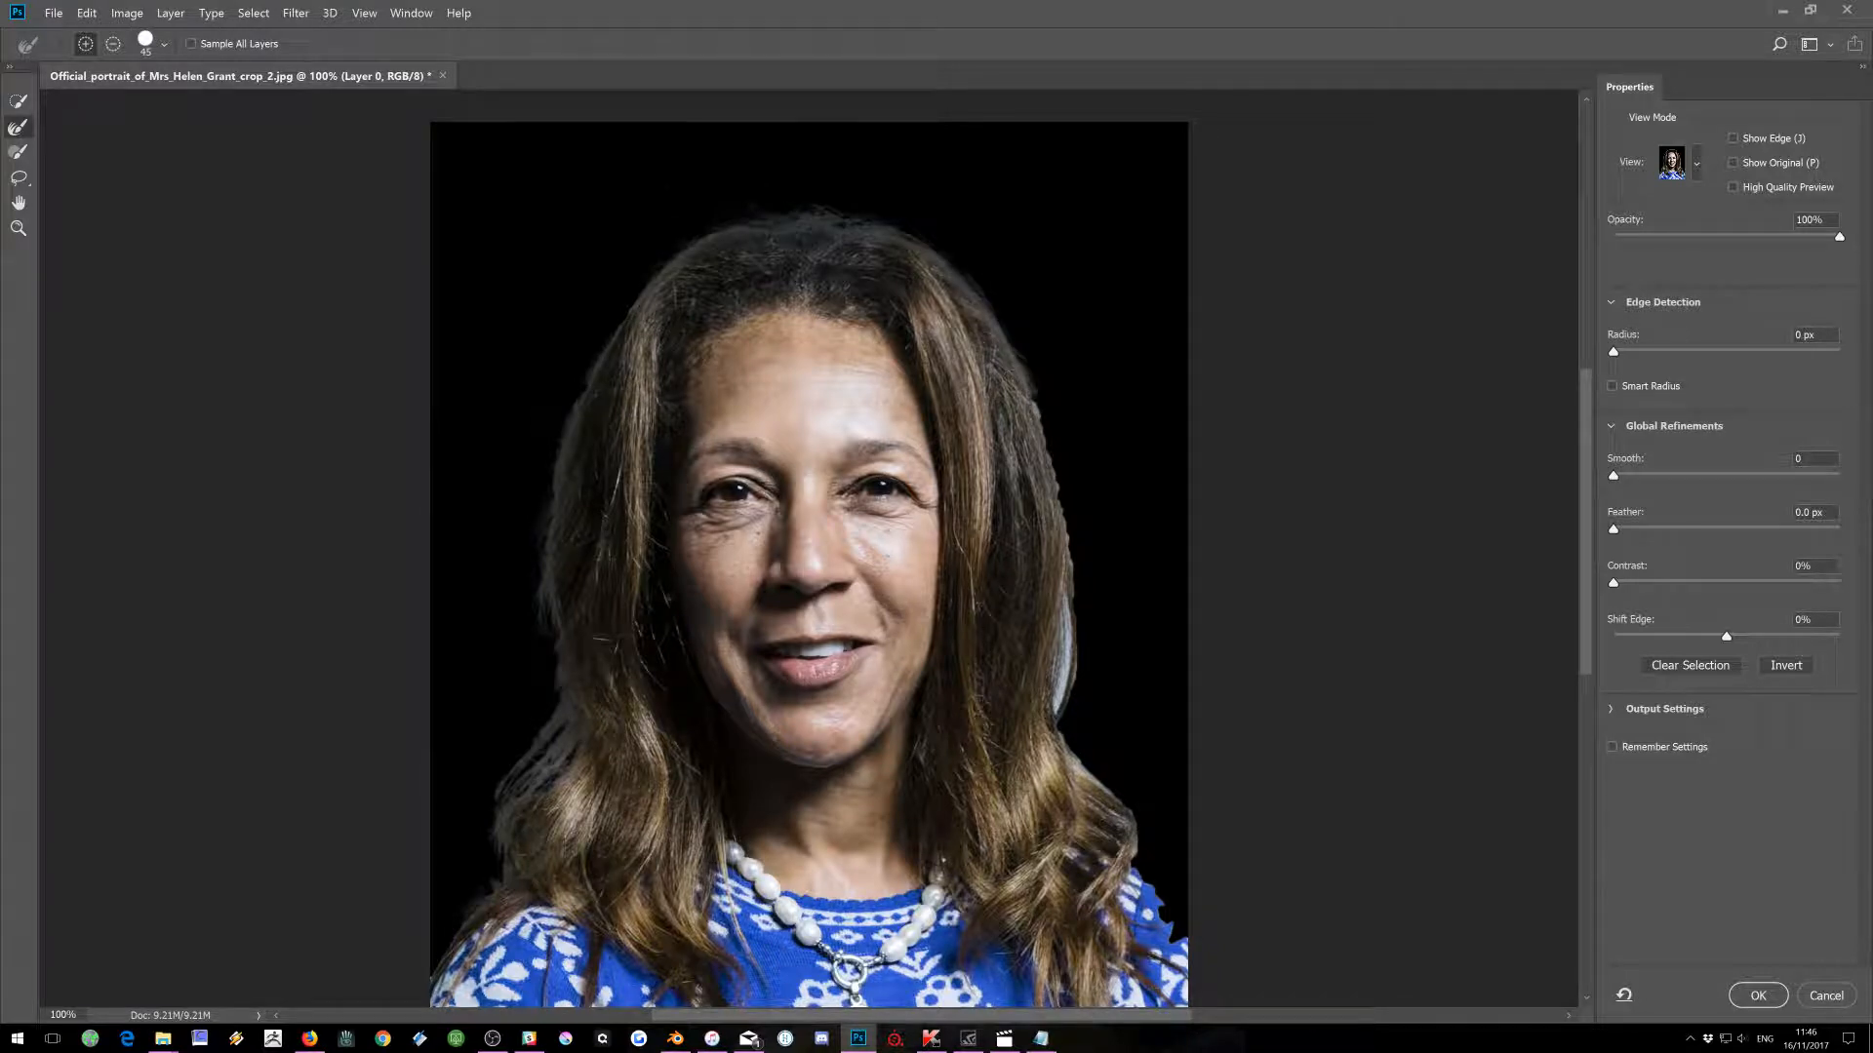
left_click_drag(1030, 384, 1059, 486)
left_click_drag(1068, 585, 1057, 722)
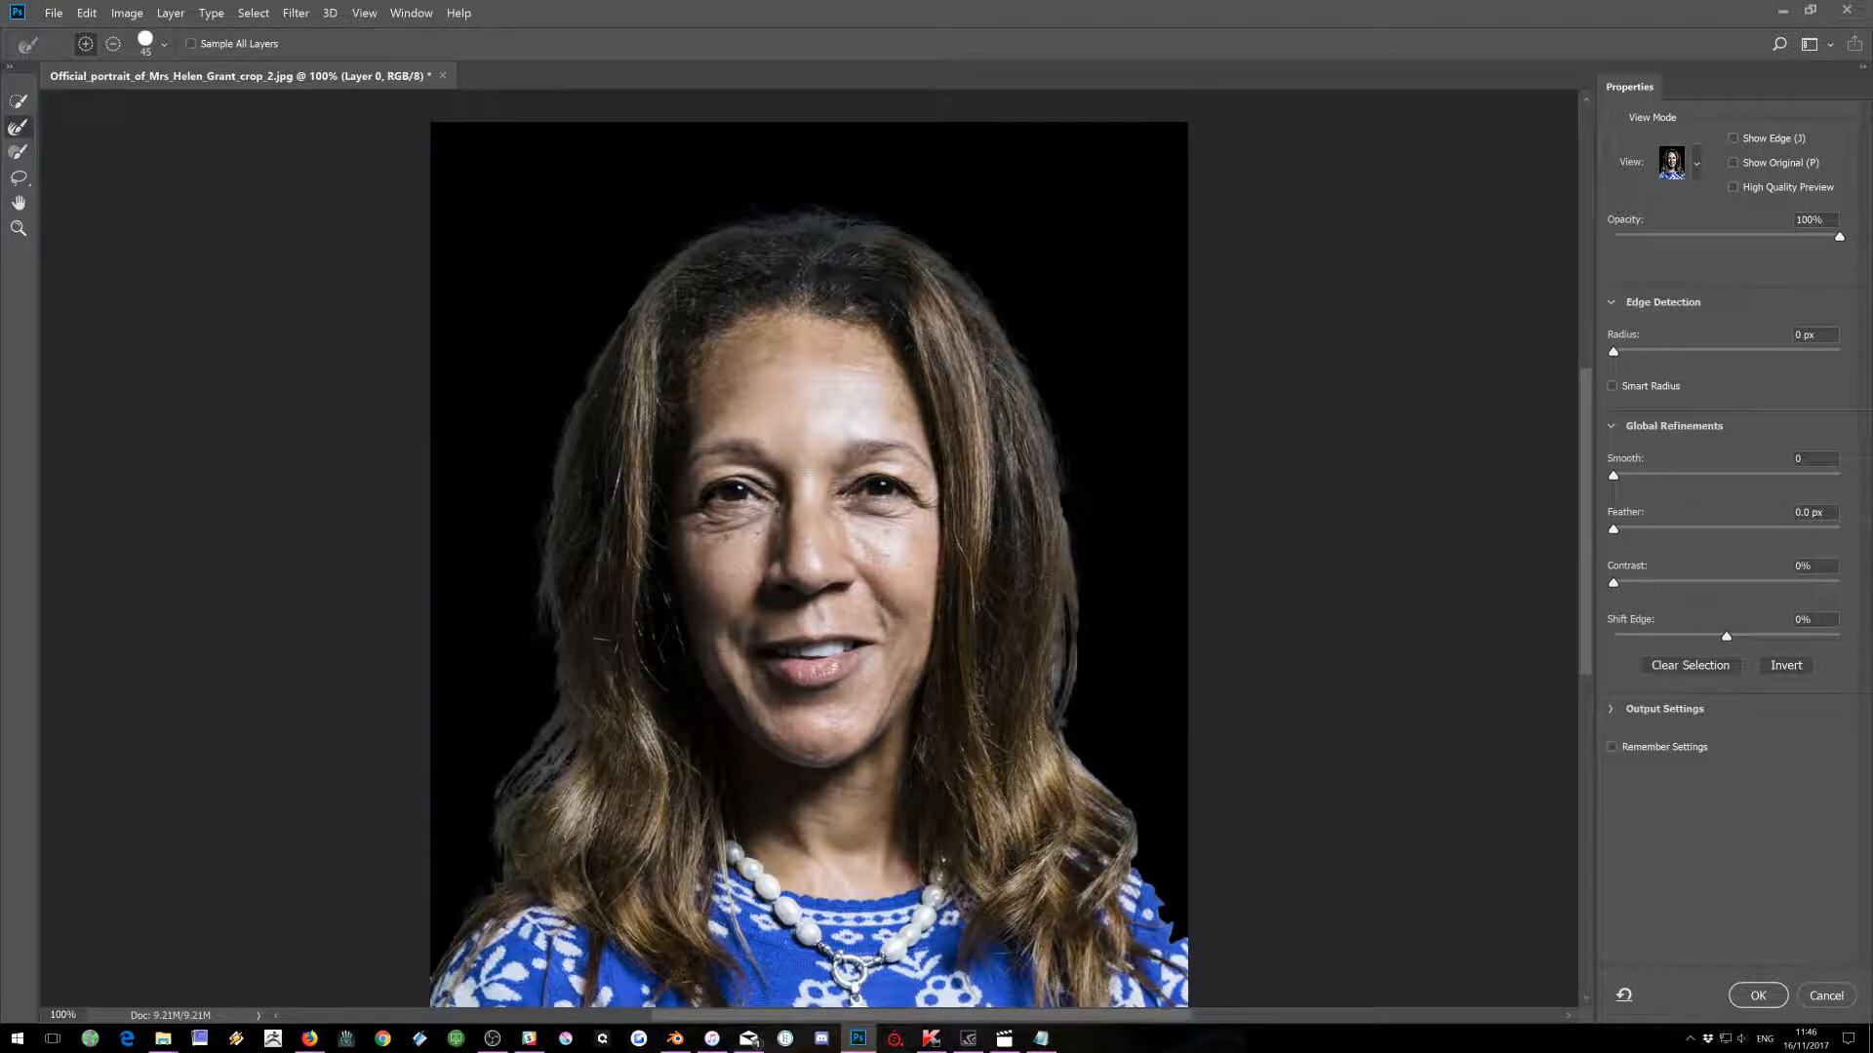
left_click_drag(1065, 597, 1063, 665)
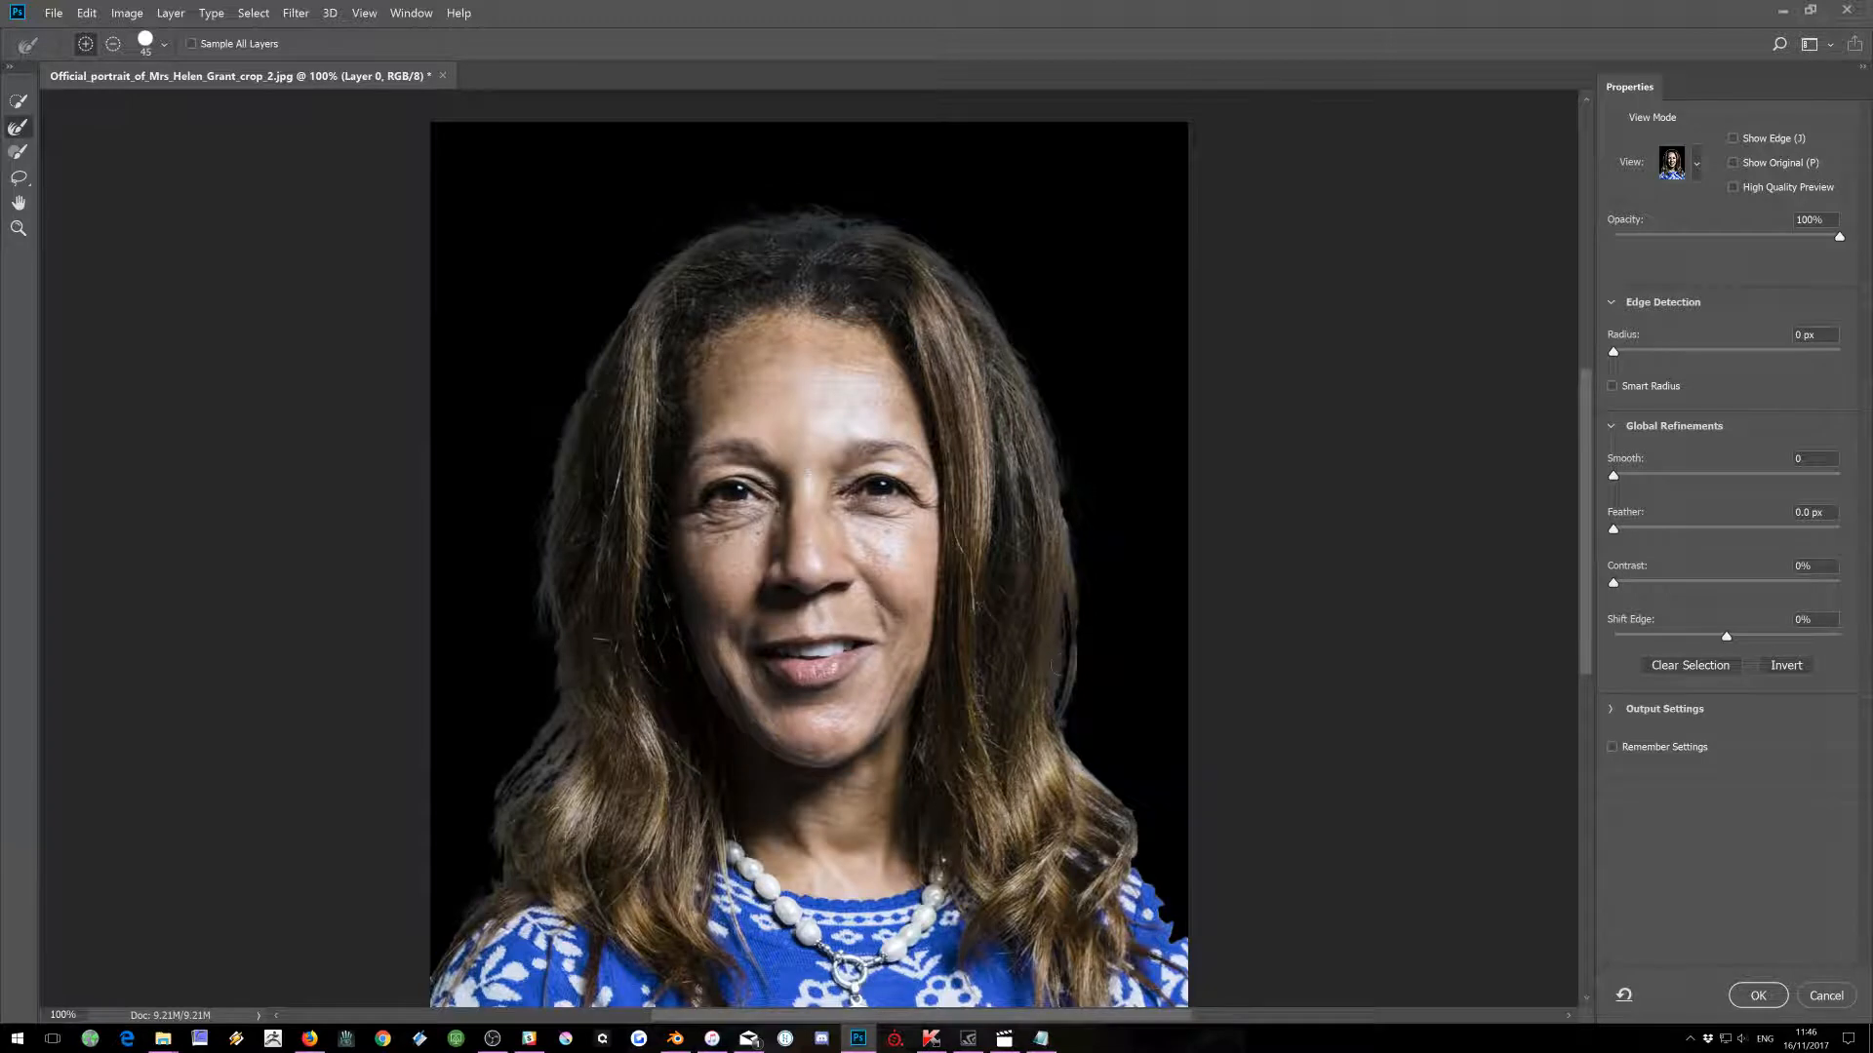
left_click_drag(1074, 594, 1073, 697)
mouse_move(1074, 760)
left_mouse_down()
mouse_move(1129, 821)
mouse_move(1174, 922)
mouse_move(1155, 915)
mouse_move(1151, 900)
mouse_move(1193, 941)
left_mouse_up()
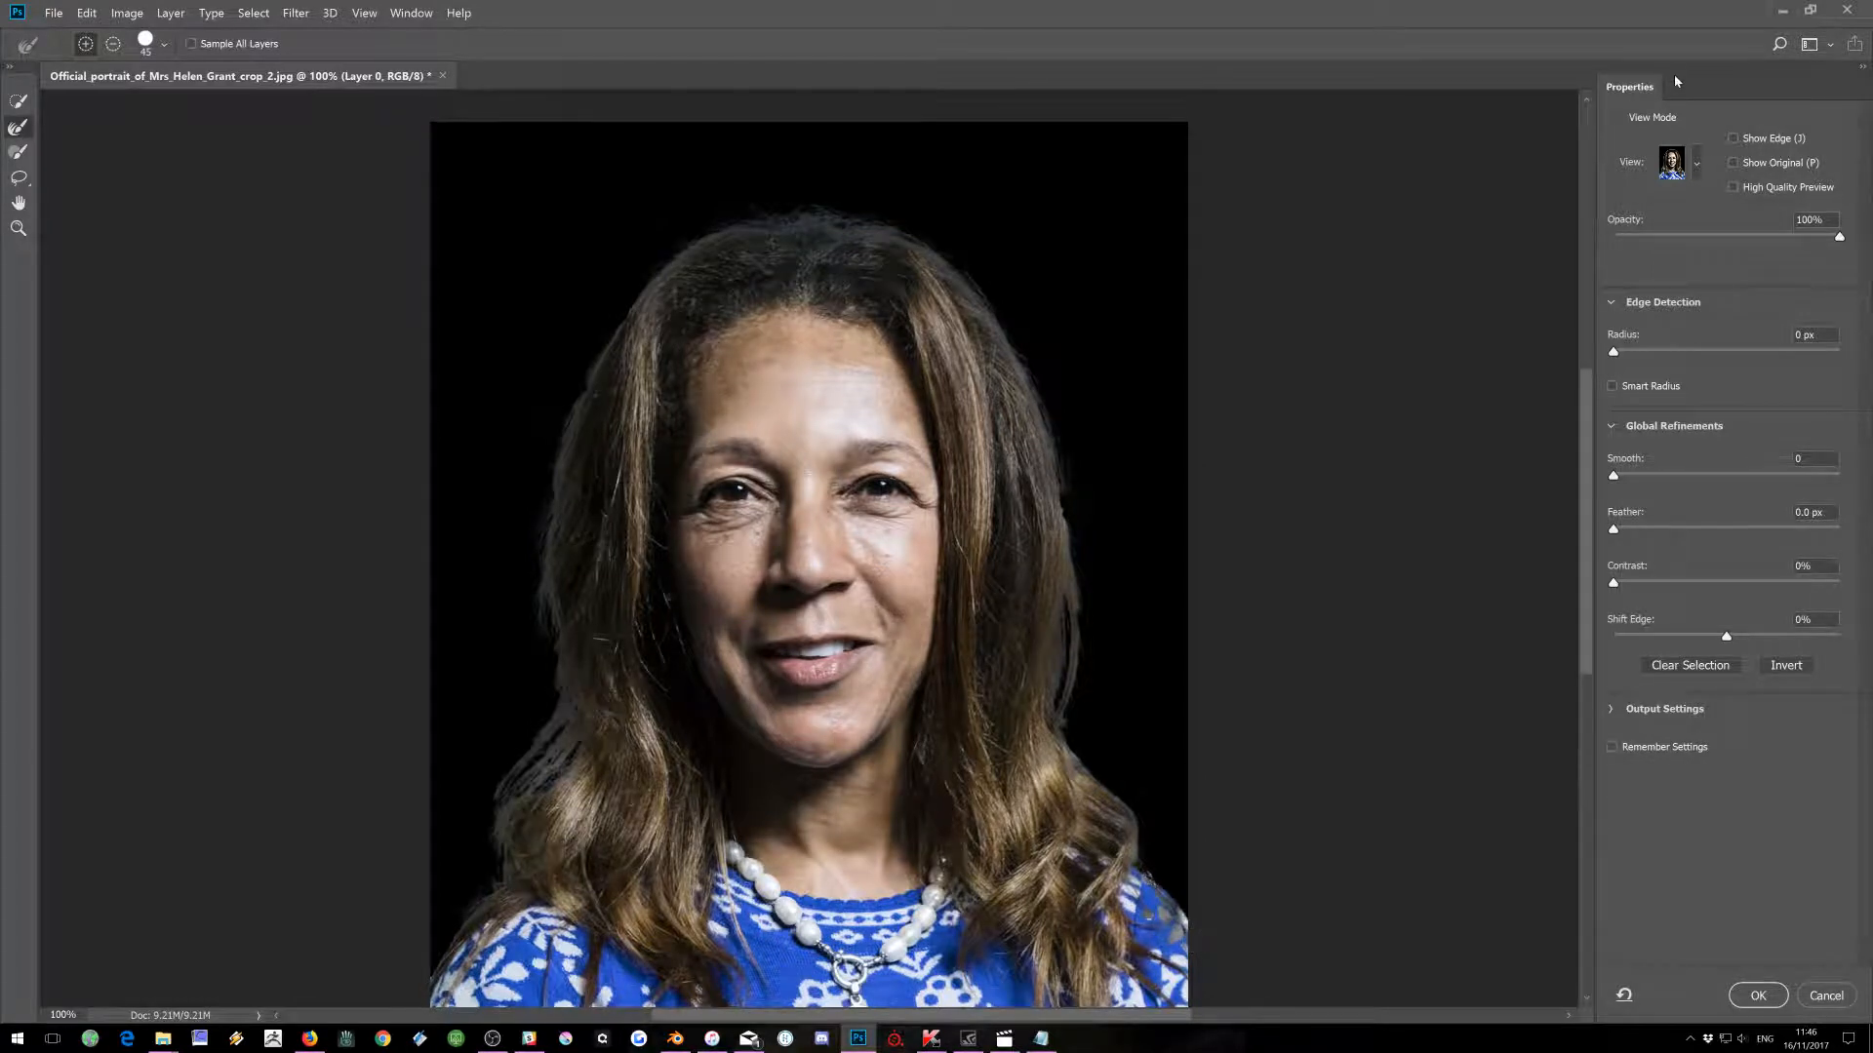
Preview the cutout in the Onion Skin view and return the view mode to On Black.
left_click(1697, 163)
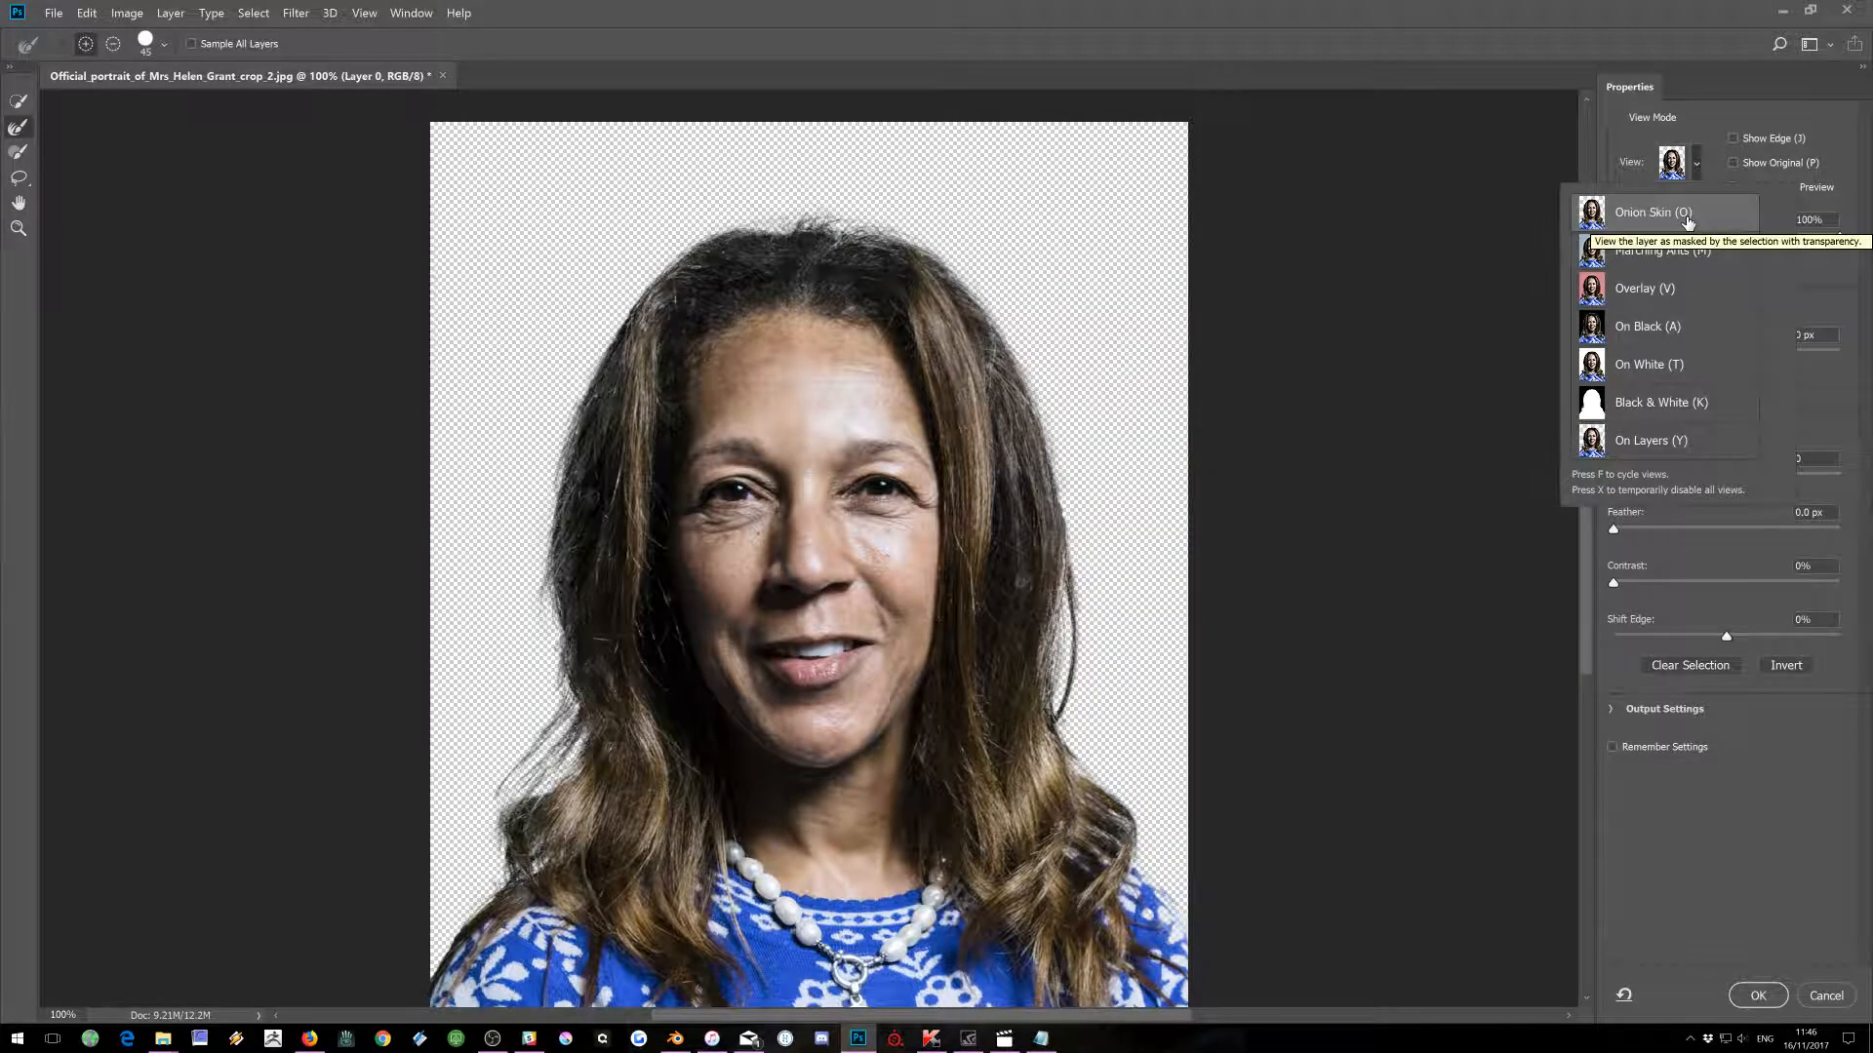
key("Escape")
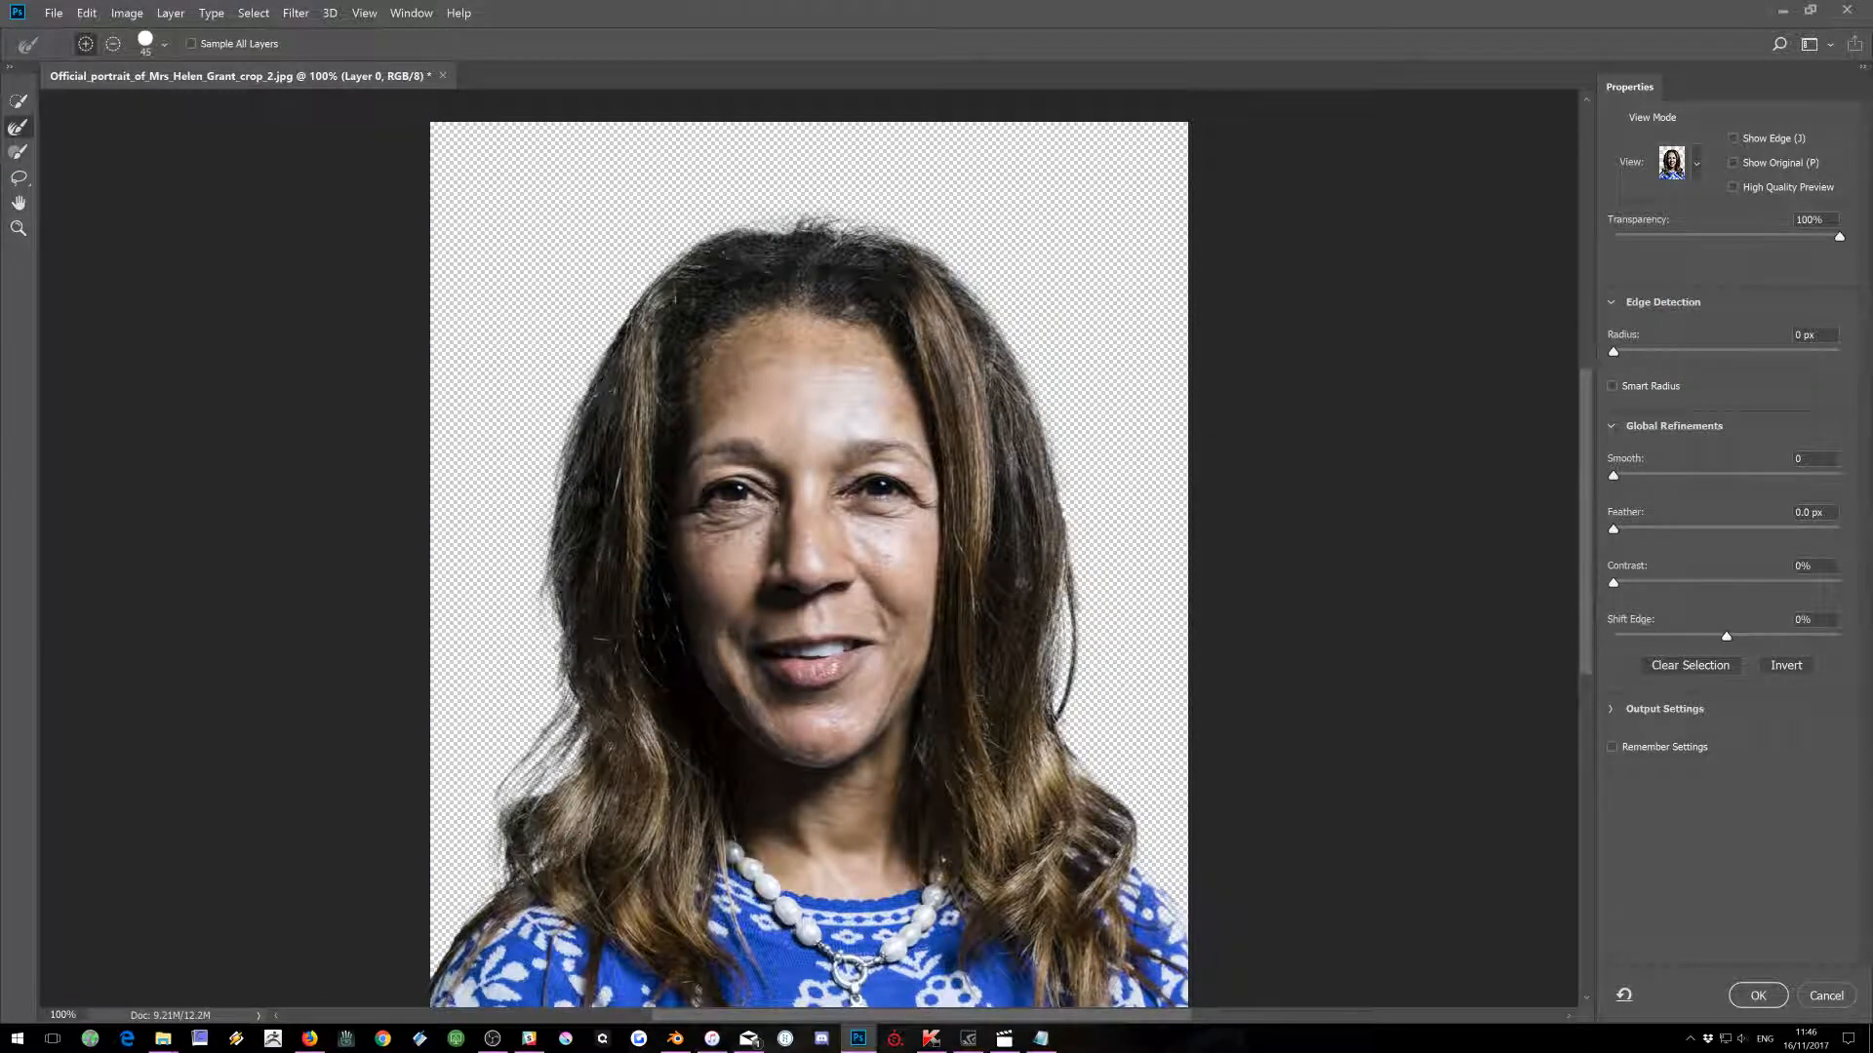
left_click(1697, 168)
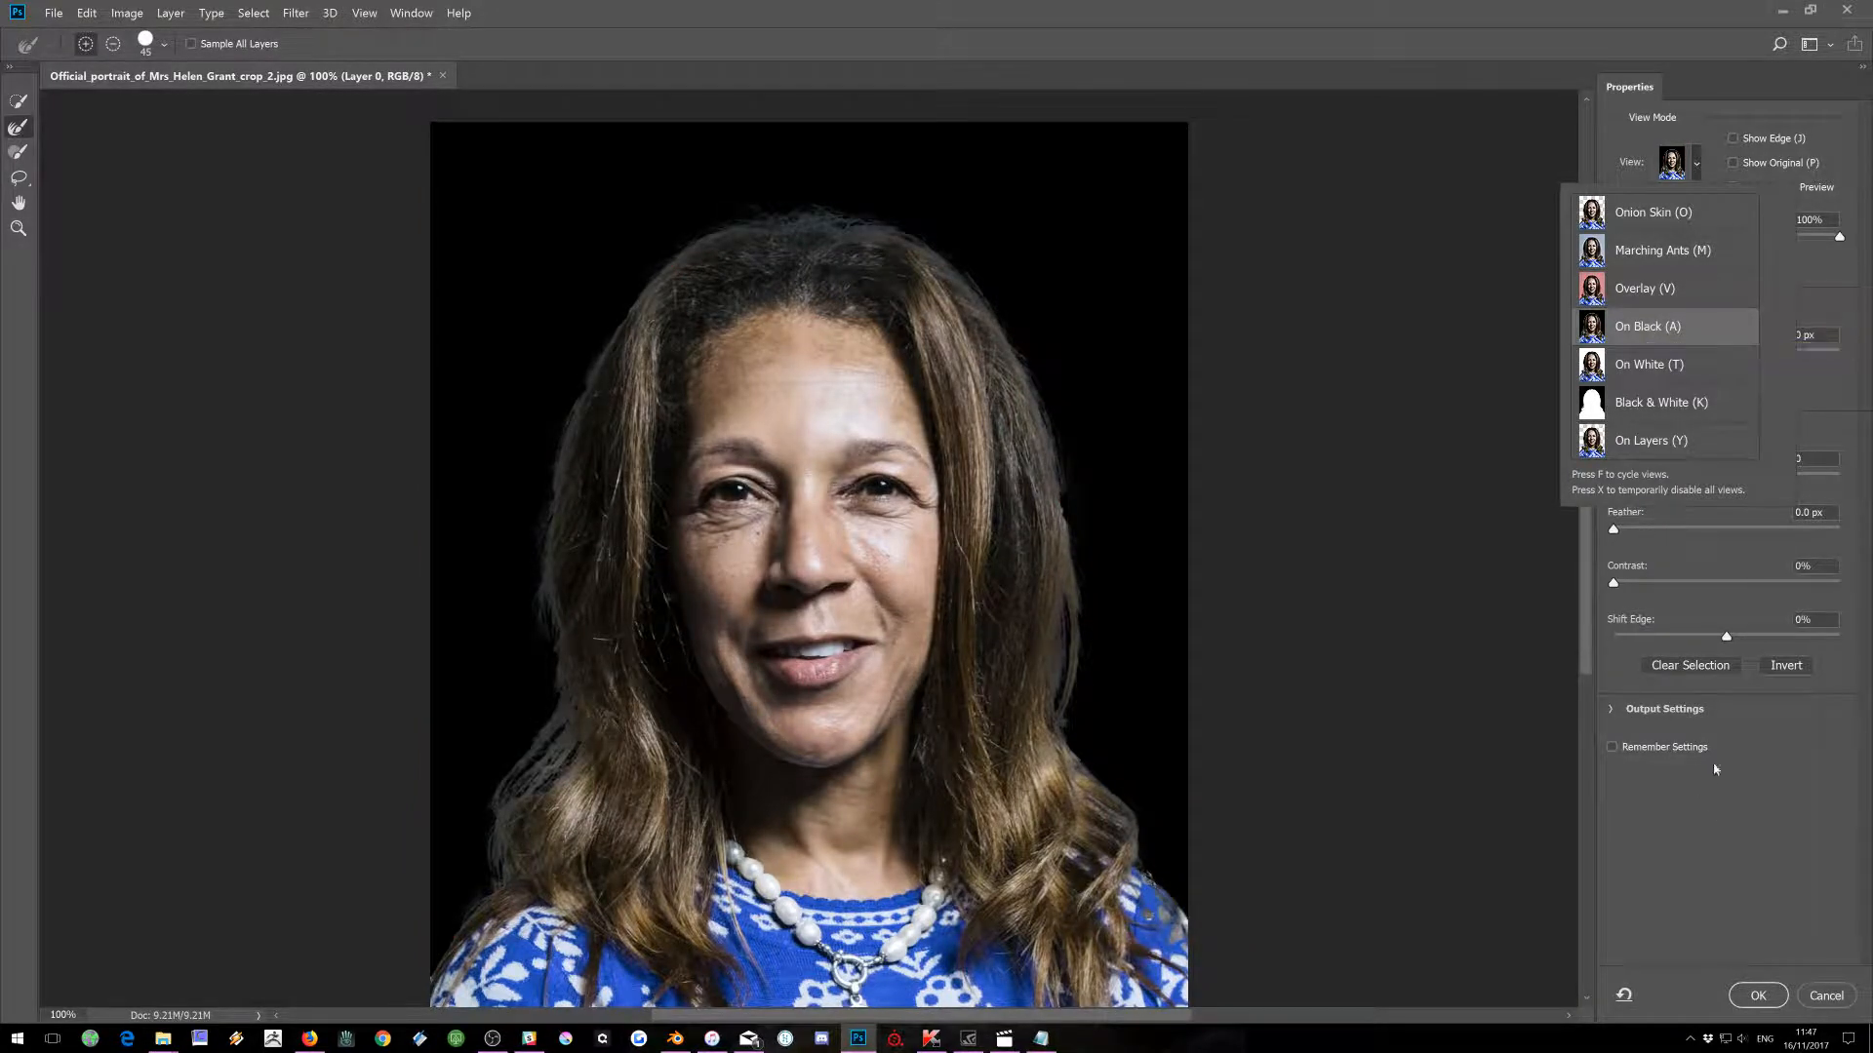
left_click(1741, 895)
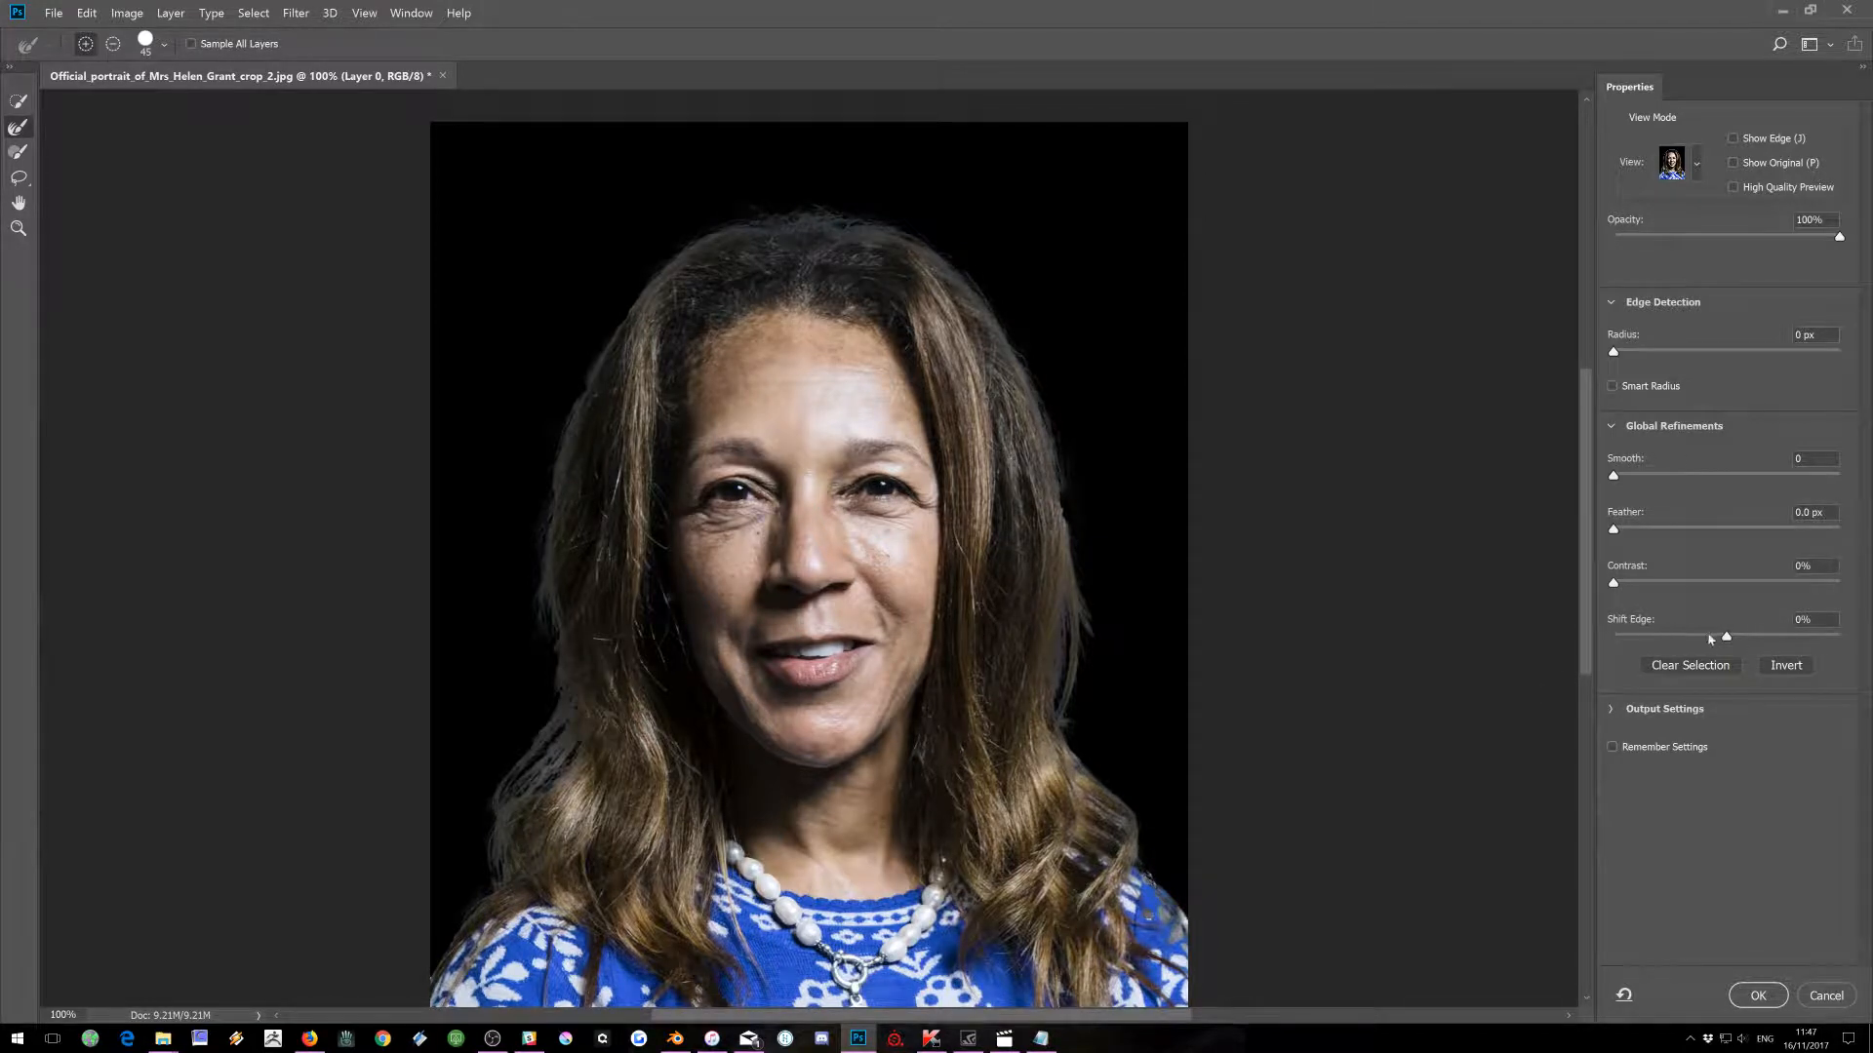
Set Shift Edge to -9%, accept the refined selection and apply it as a layer mask on Layer 0.
left_click_drag(1724, 639, 1719, 641)
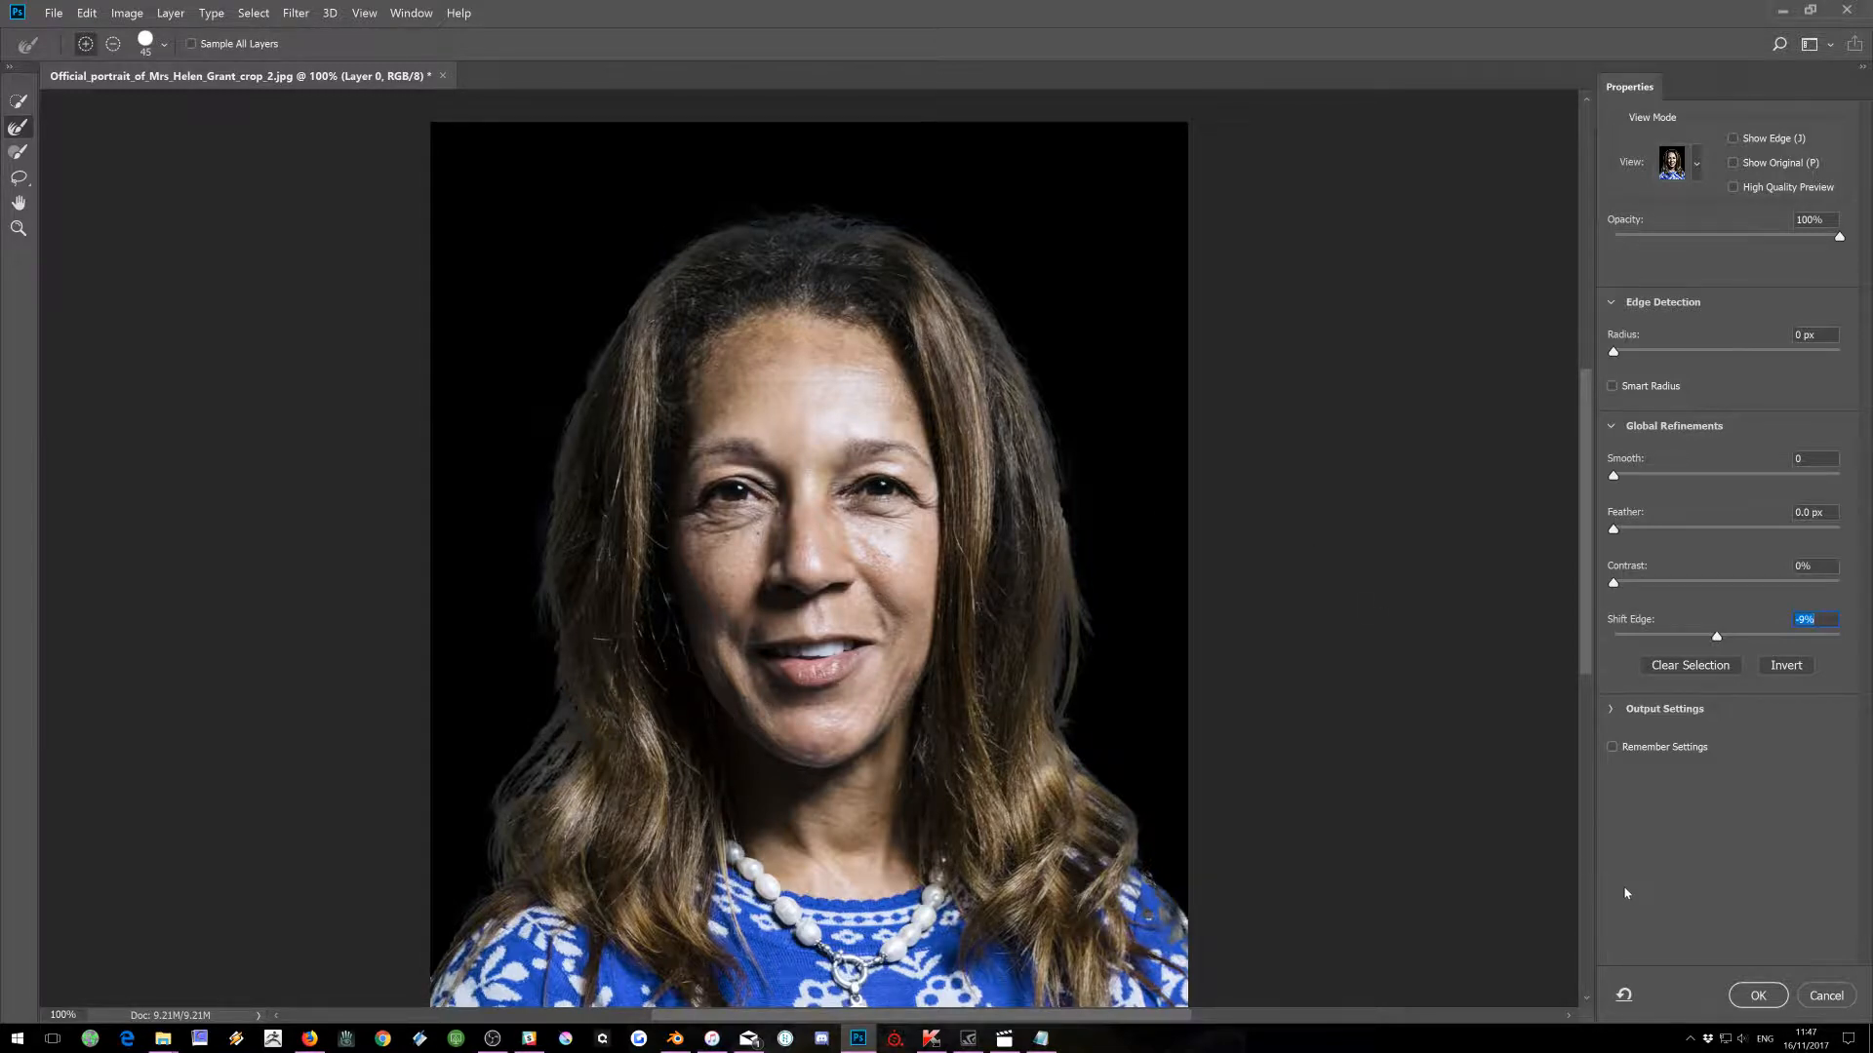
left_click(1758, 995)
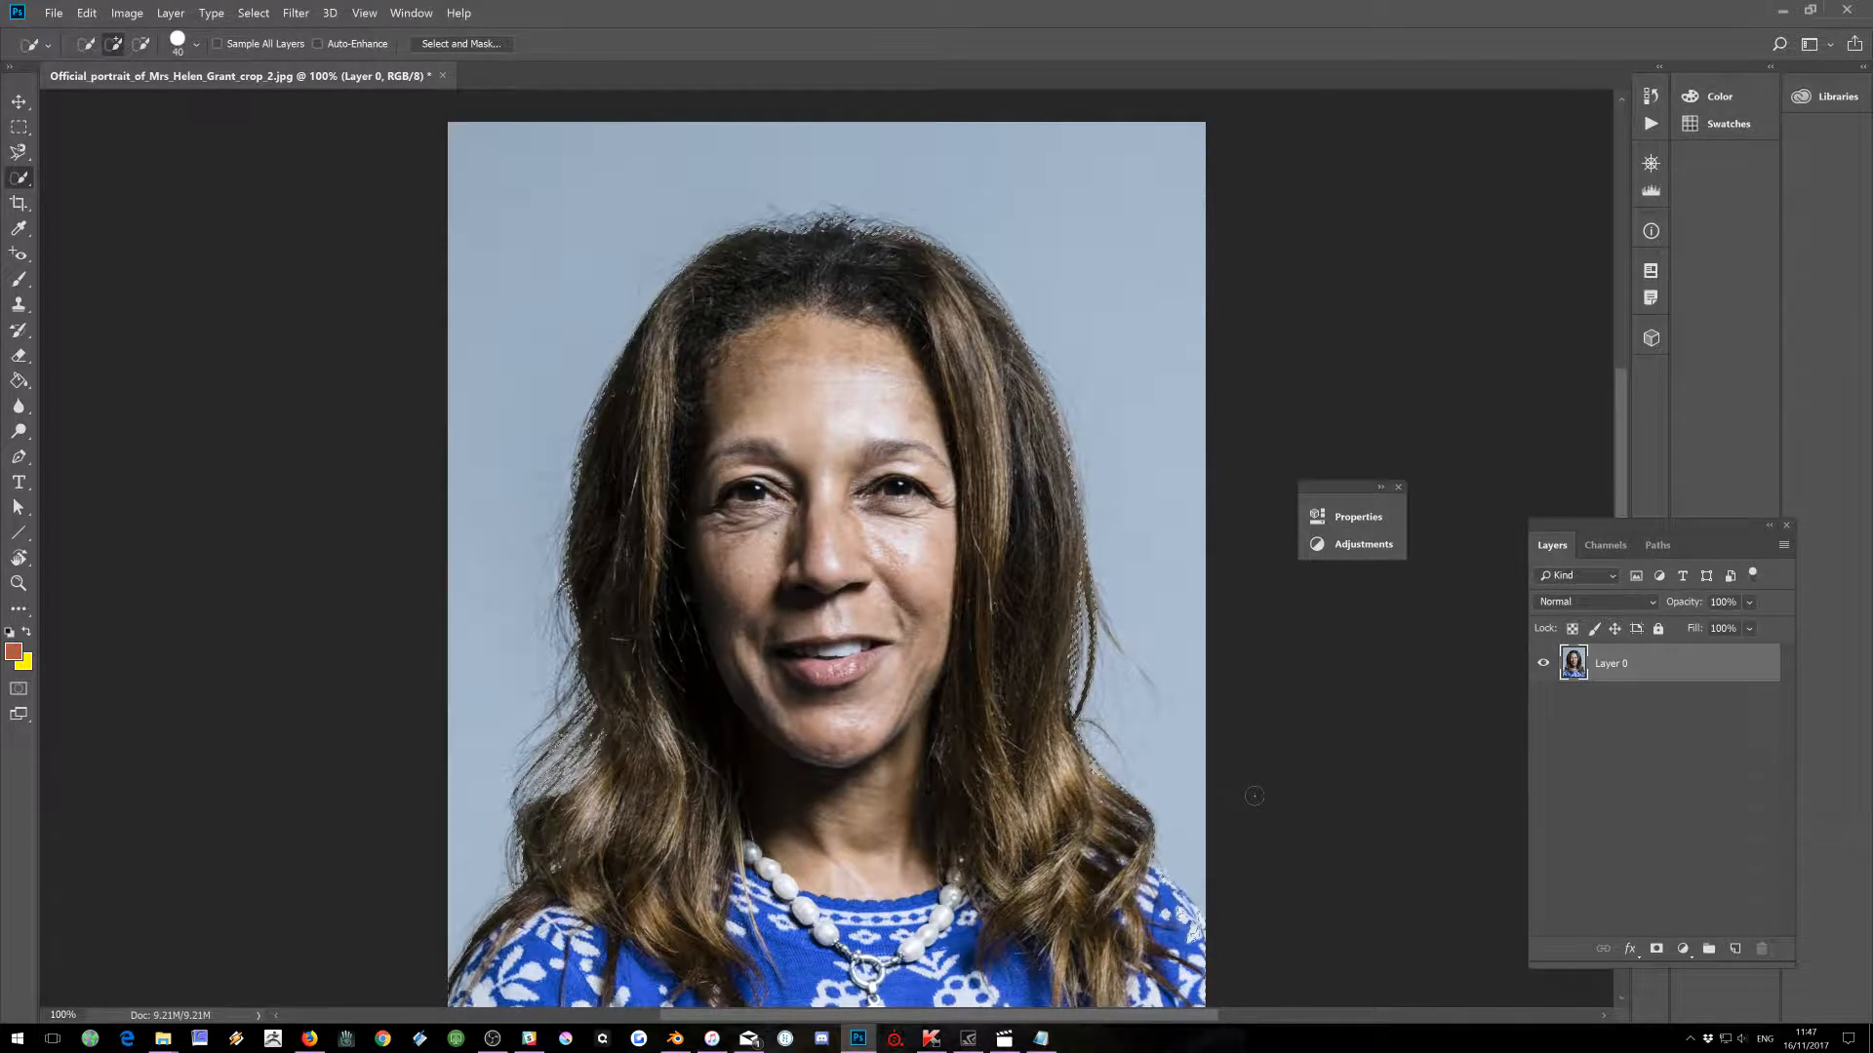
left_click(1657, 949)
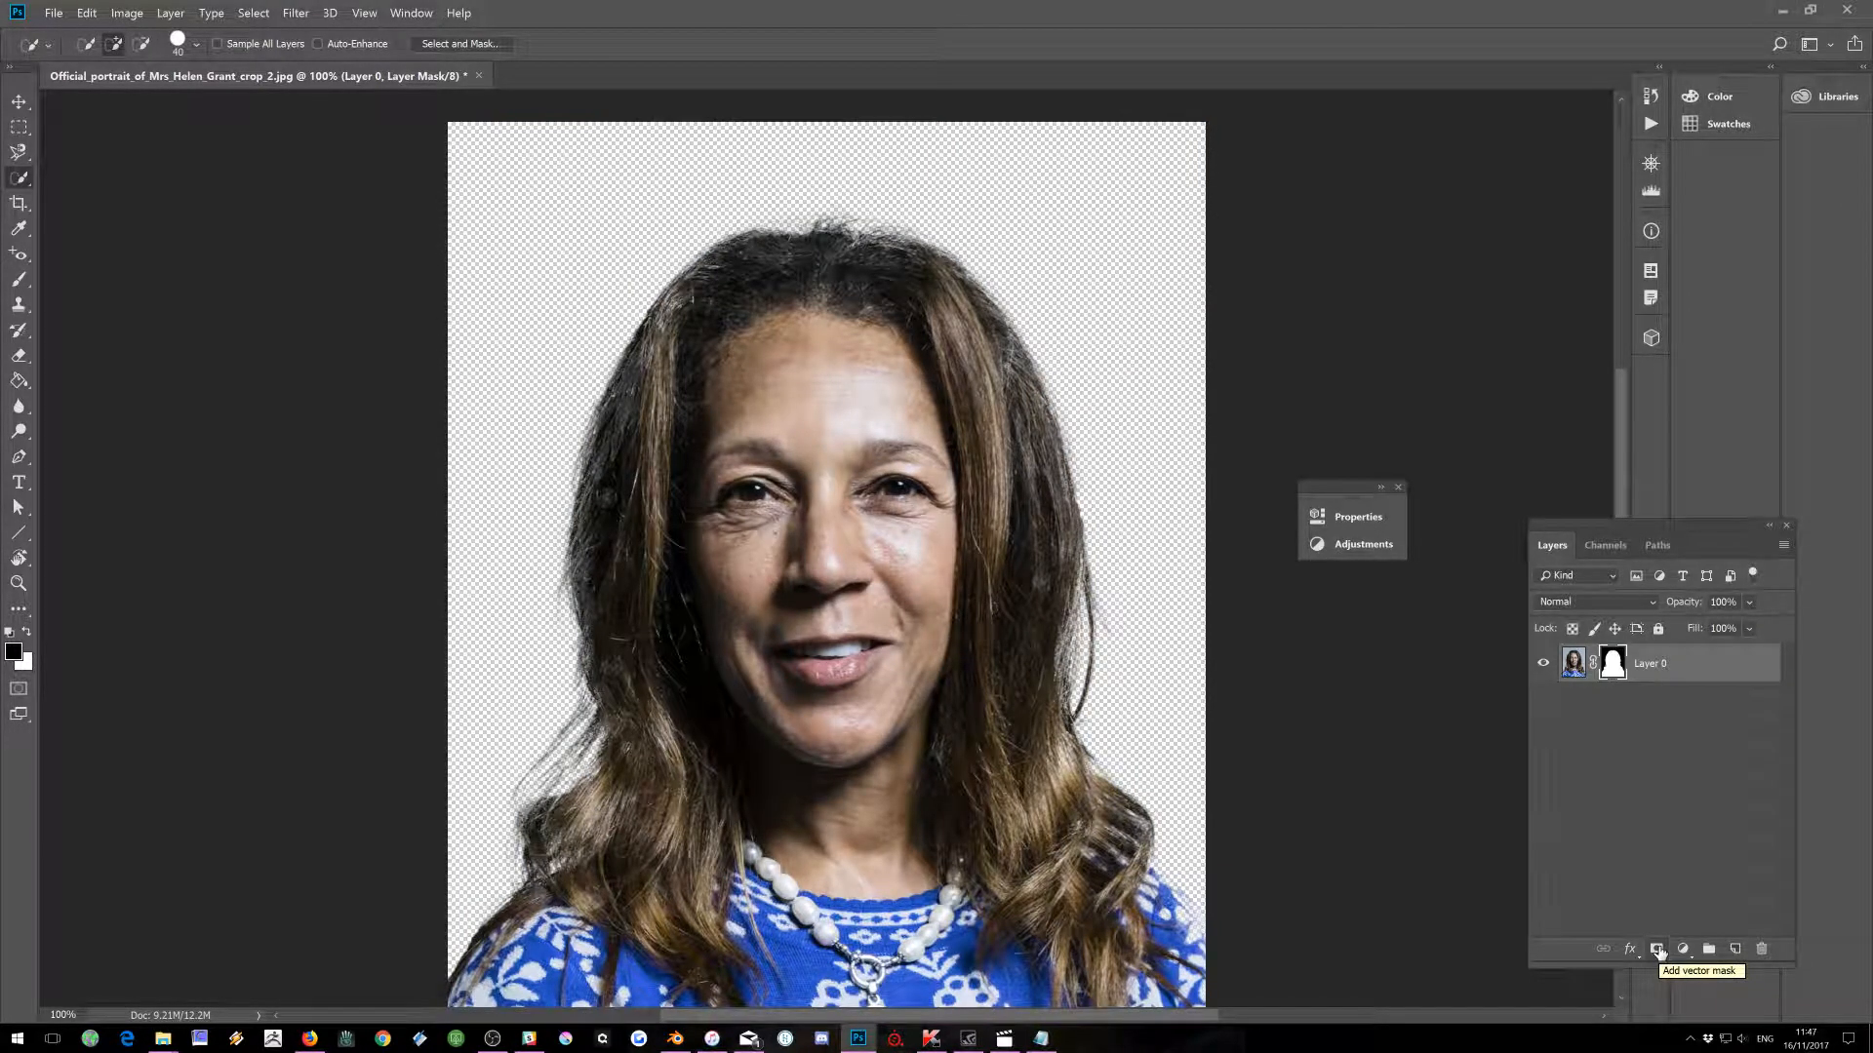
Place the building photo dscn0668.jpg from the Desktop as an embedded image in the portrait document.
left_click(53, 14)
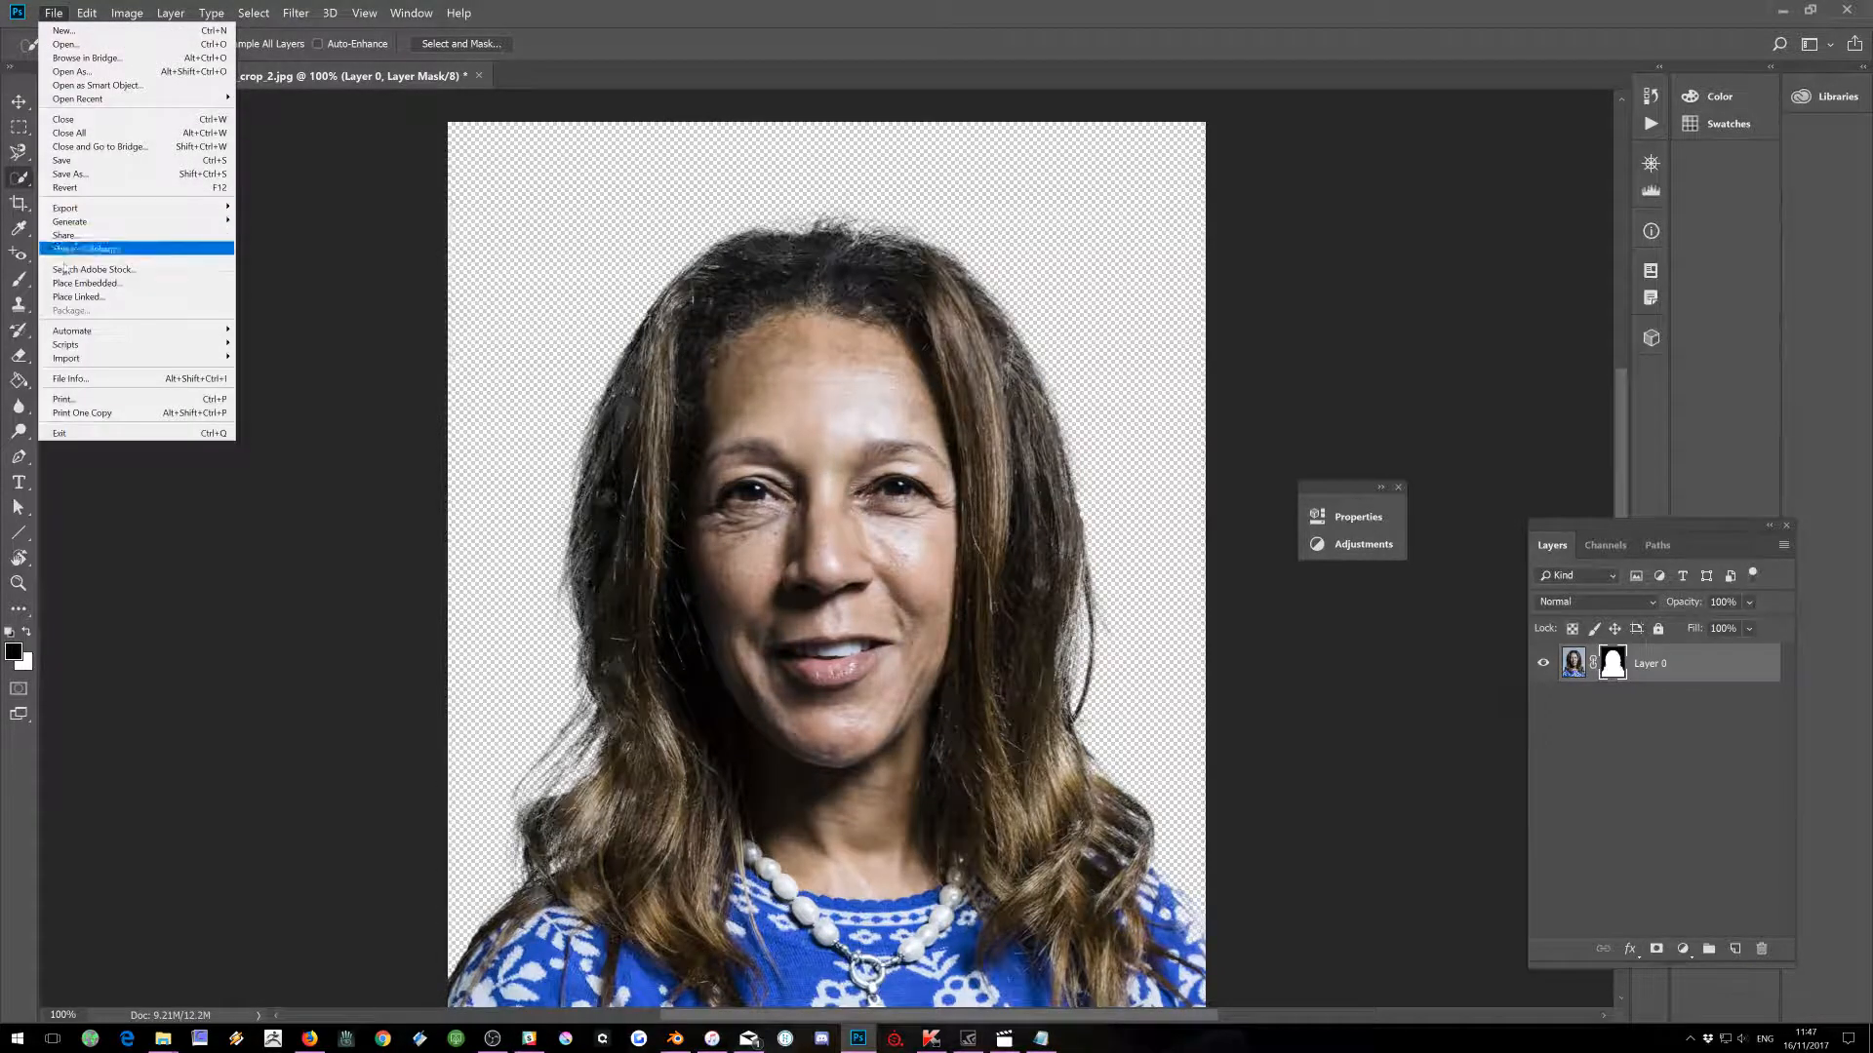
left_click(86, 283)
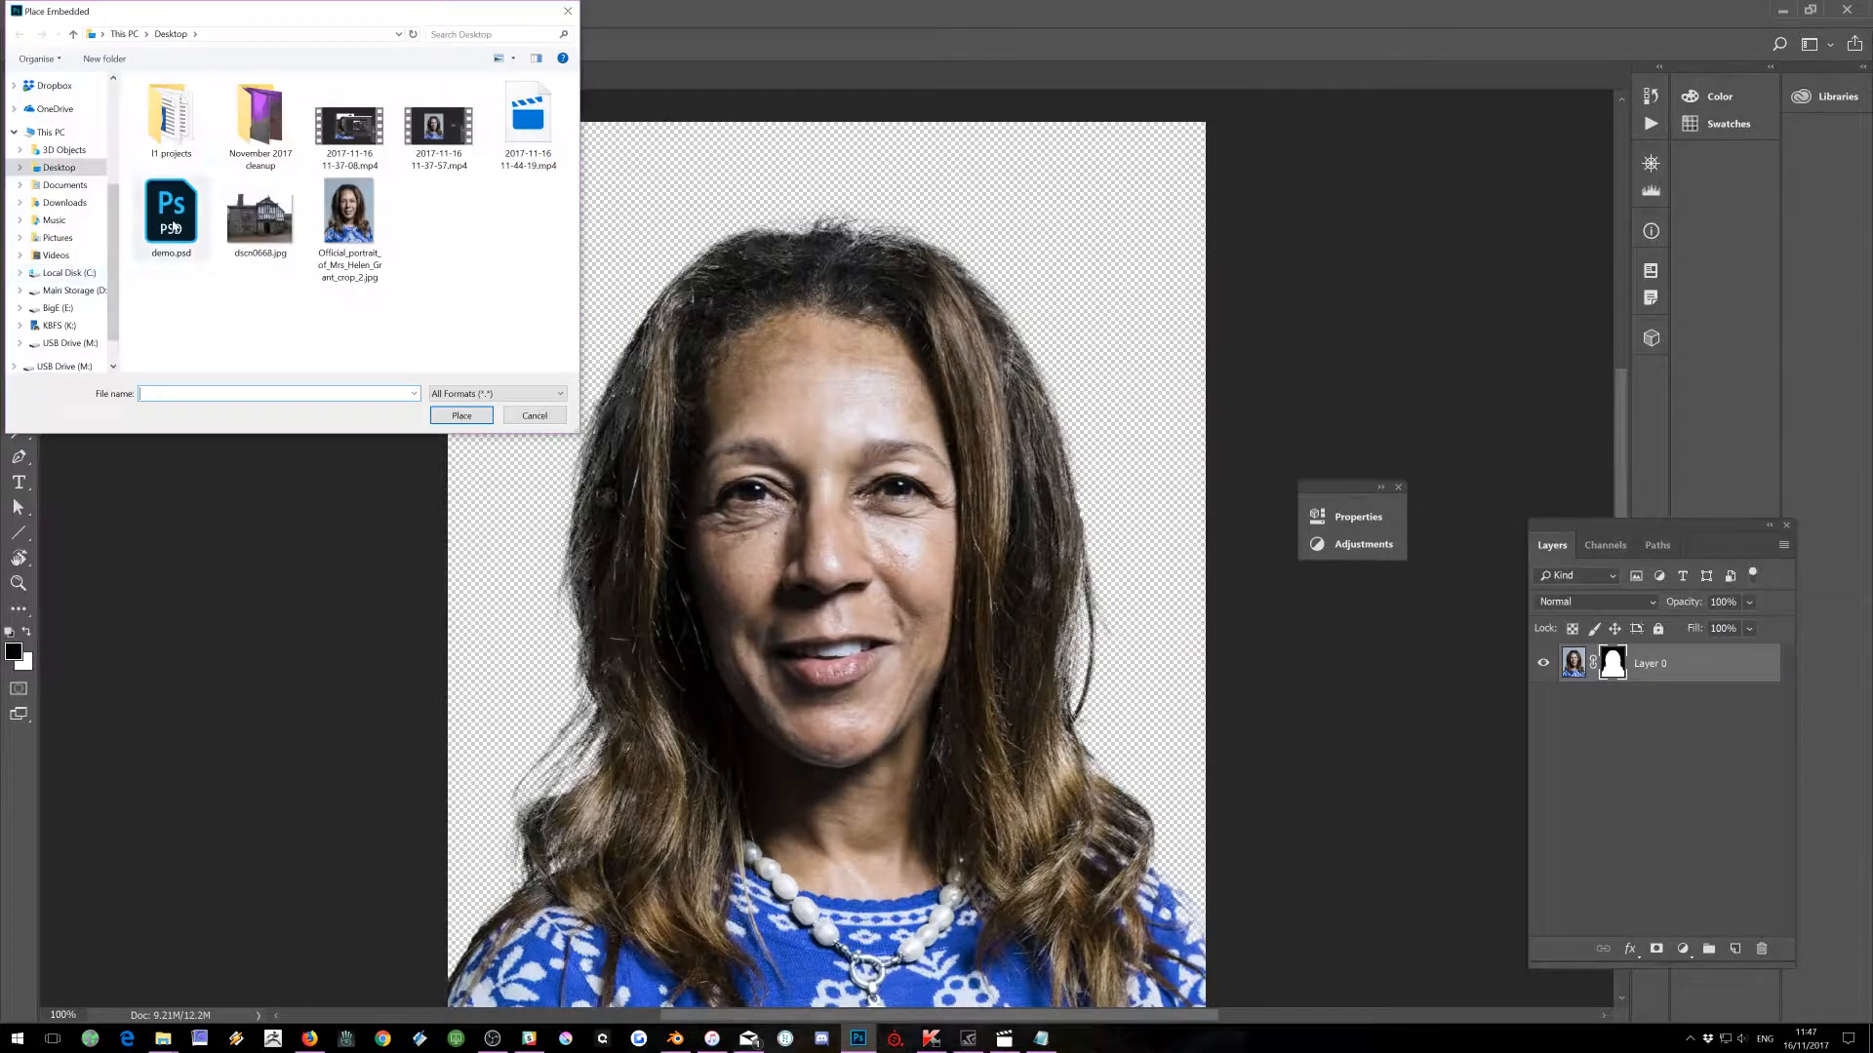
left_click(265, 232)
left_click(450, 416)
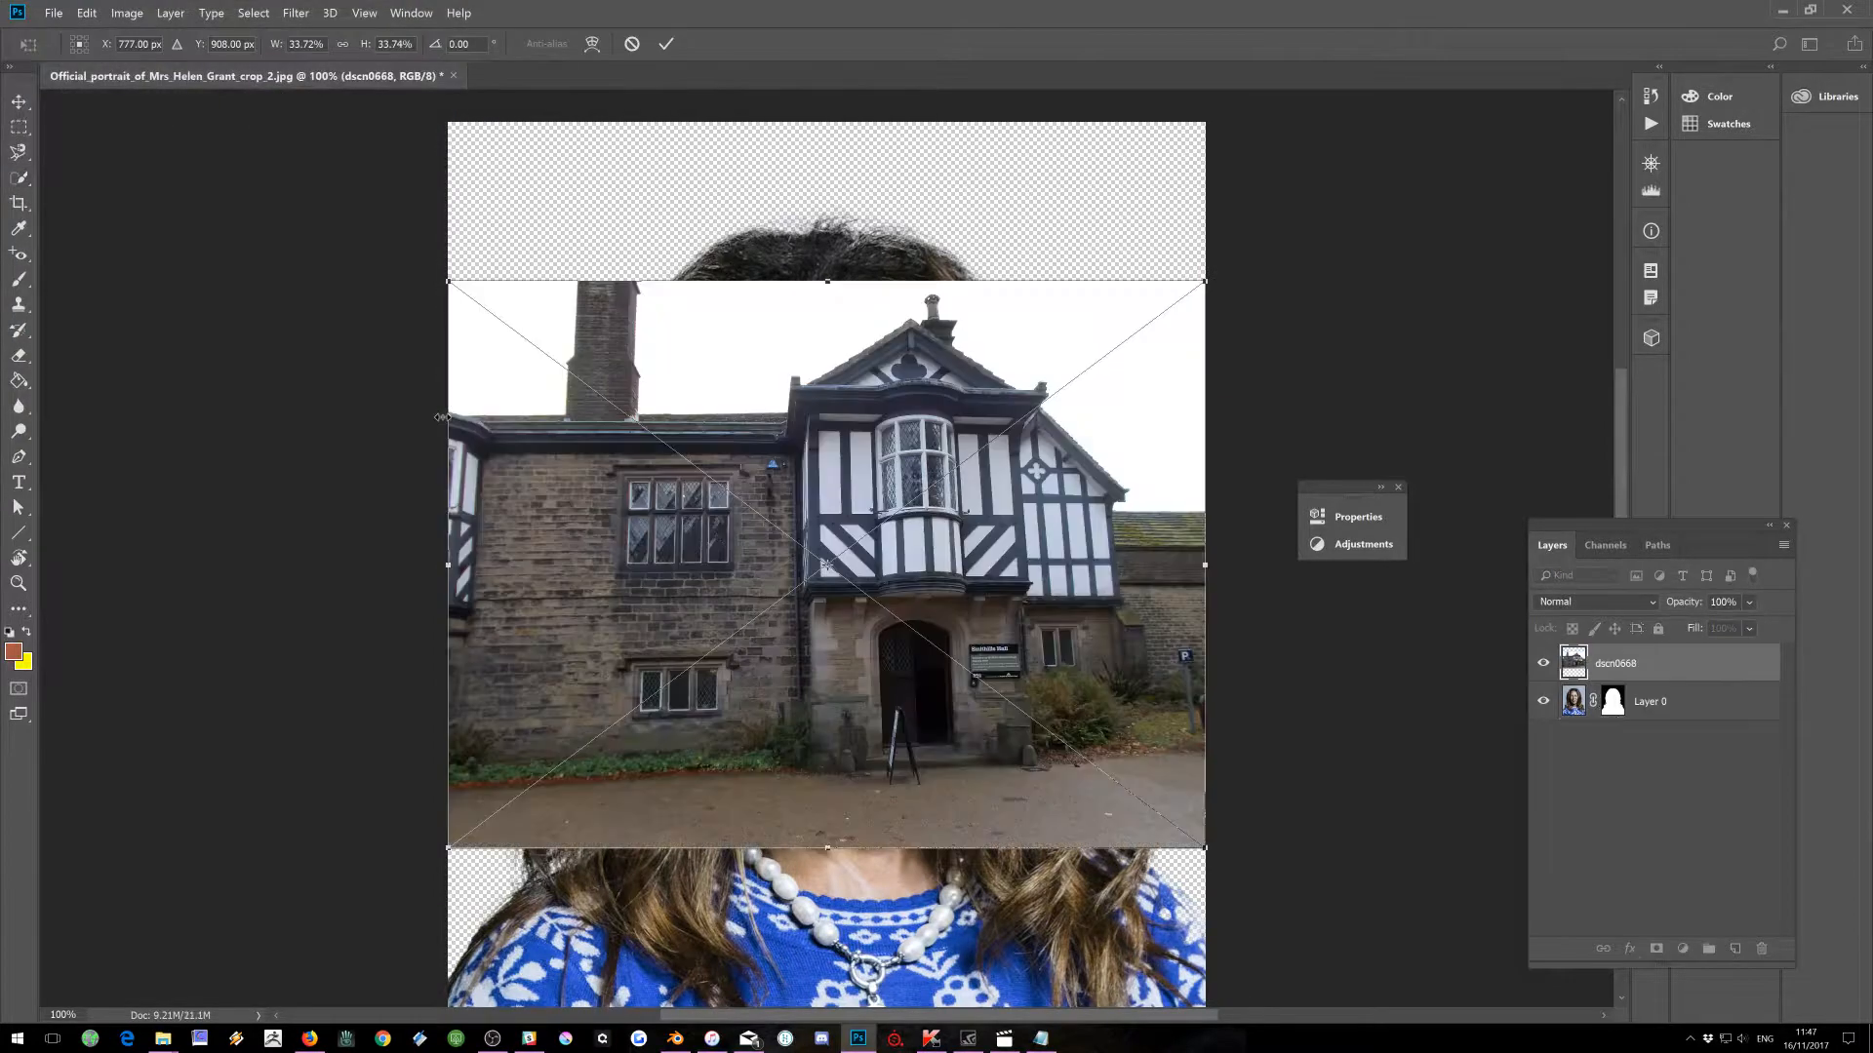
Scale the building photo to about 82% width and 69% height, covering the canvas, and move its layer below Layer 0.
key("ctrl+minus")
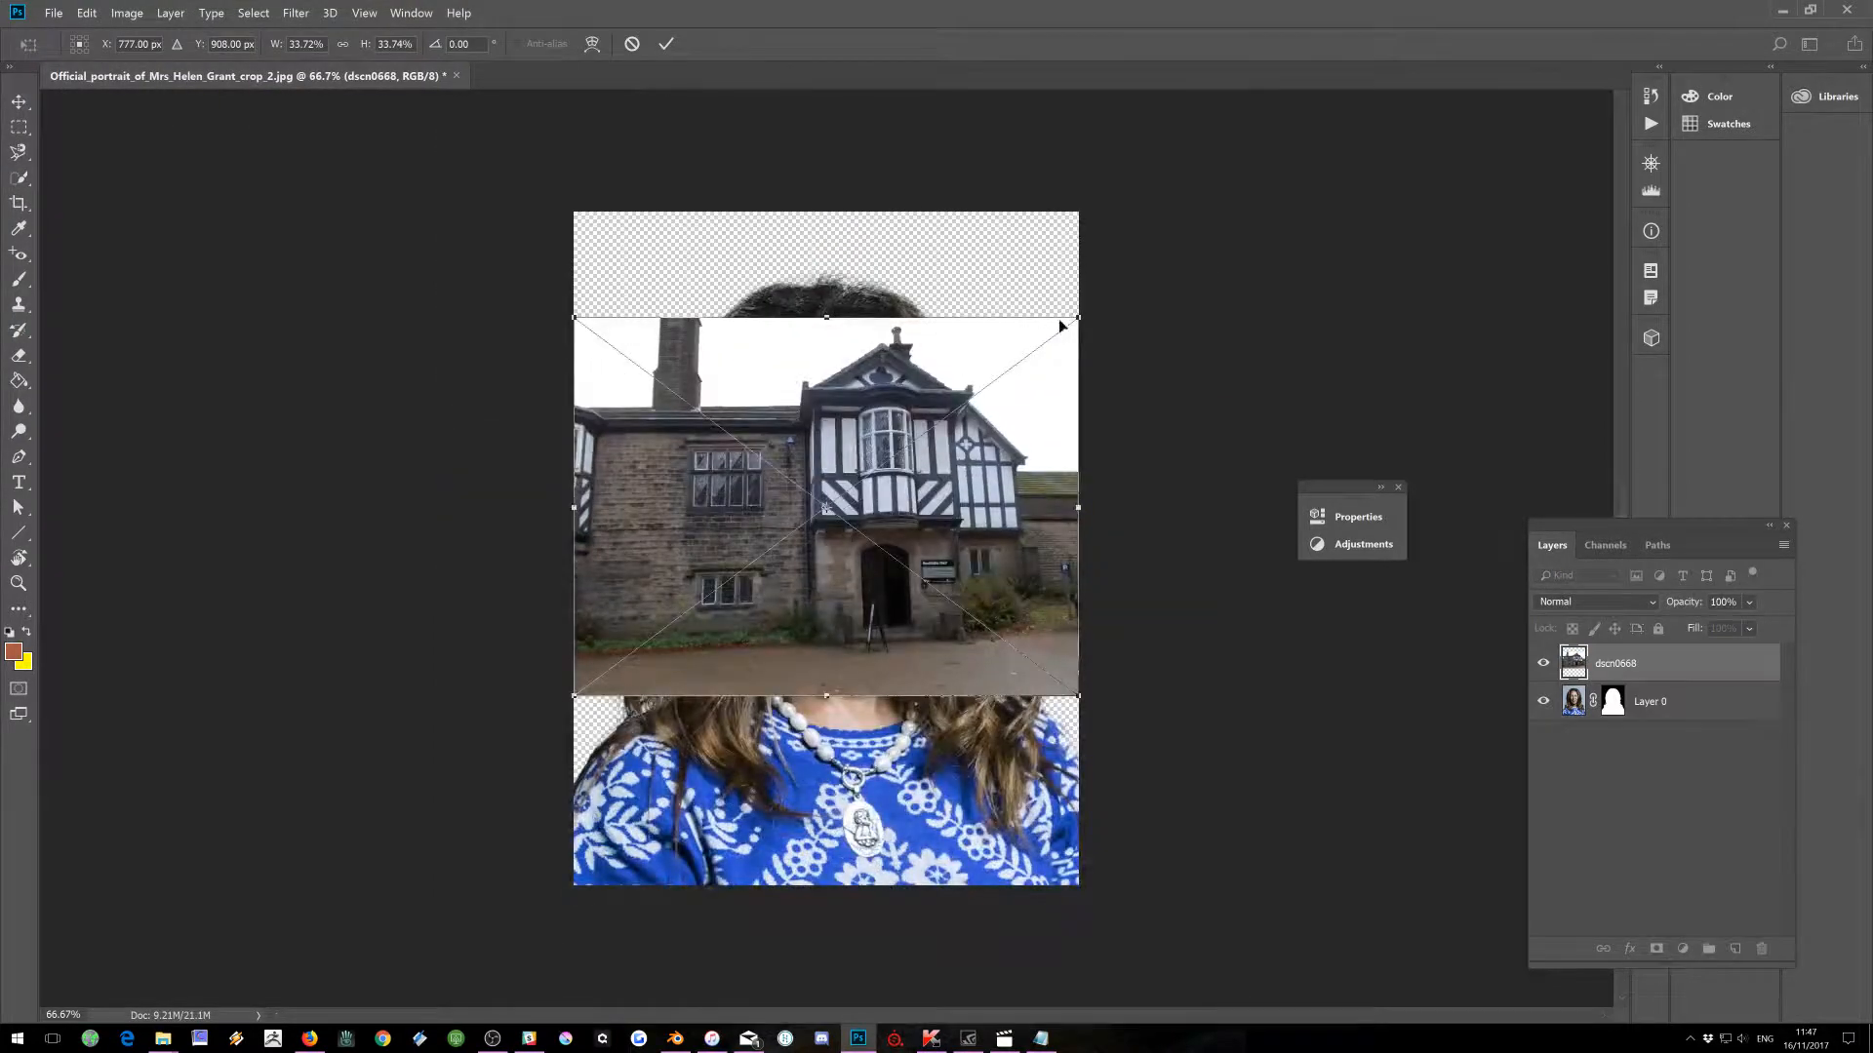
left_click_drag(1078, 317, 1613, 67)
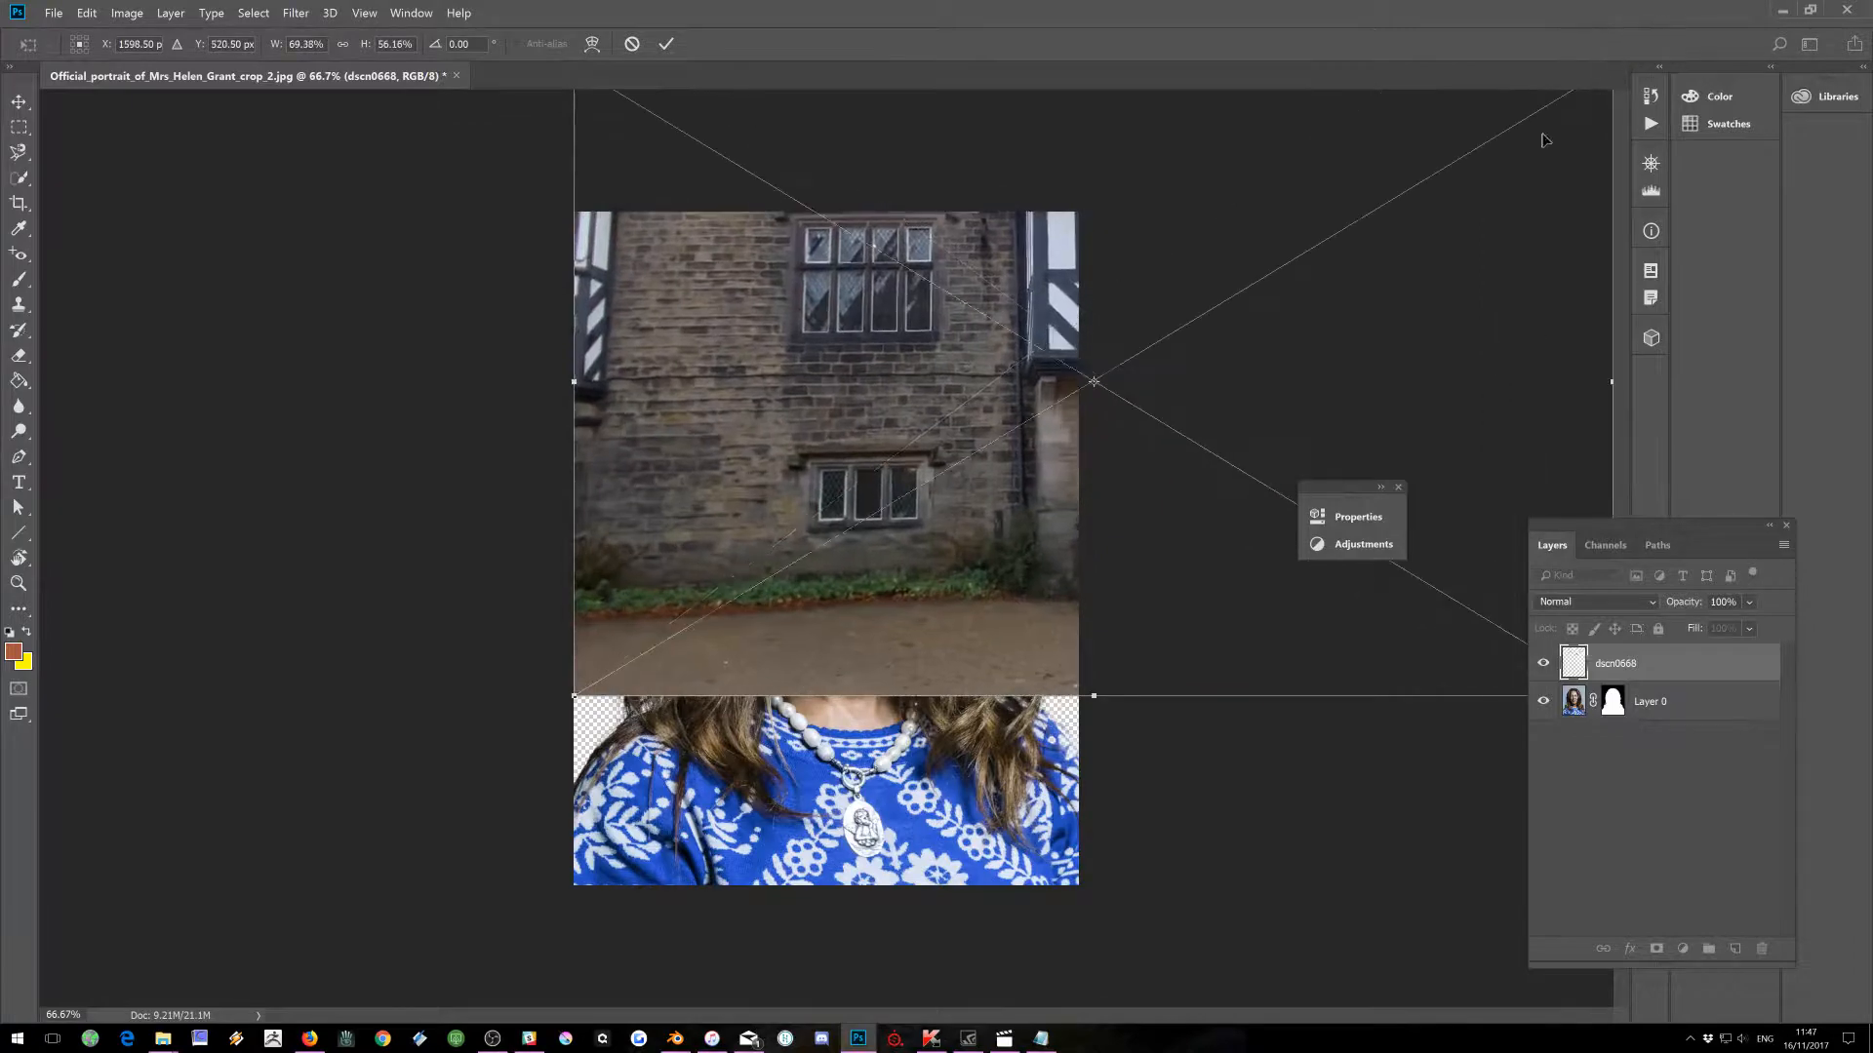
left_click_drag(1354, 203, 1075, 430)
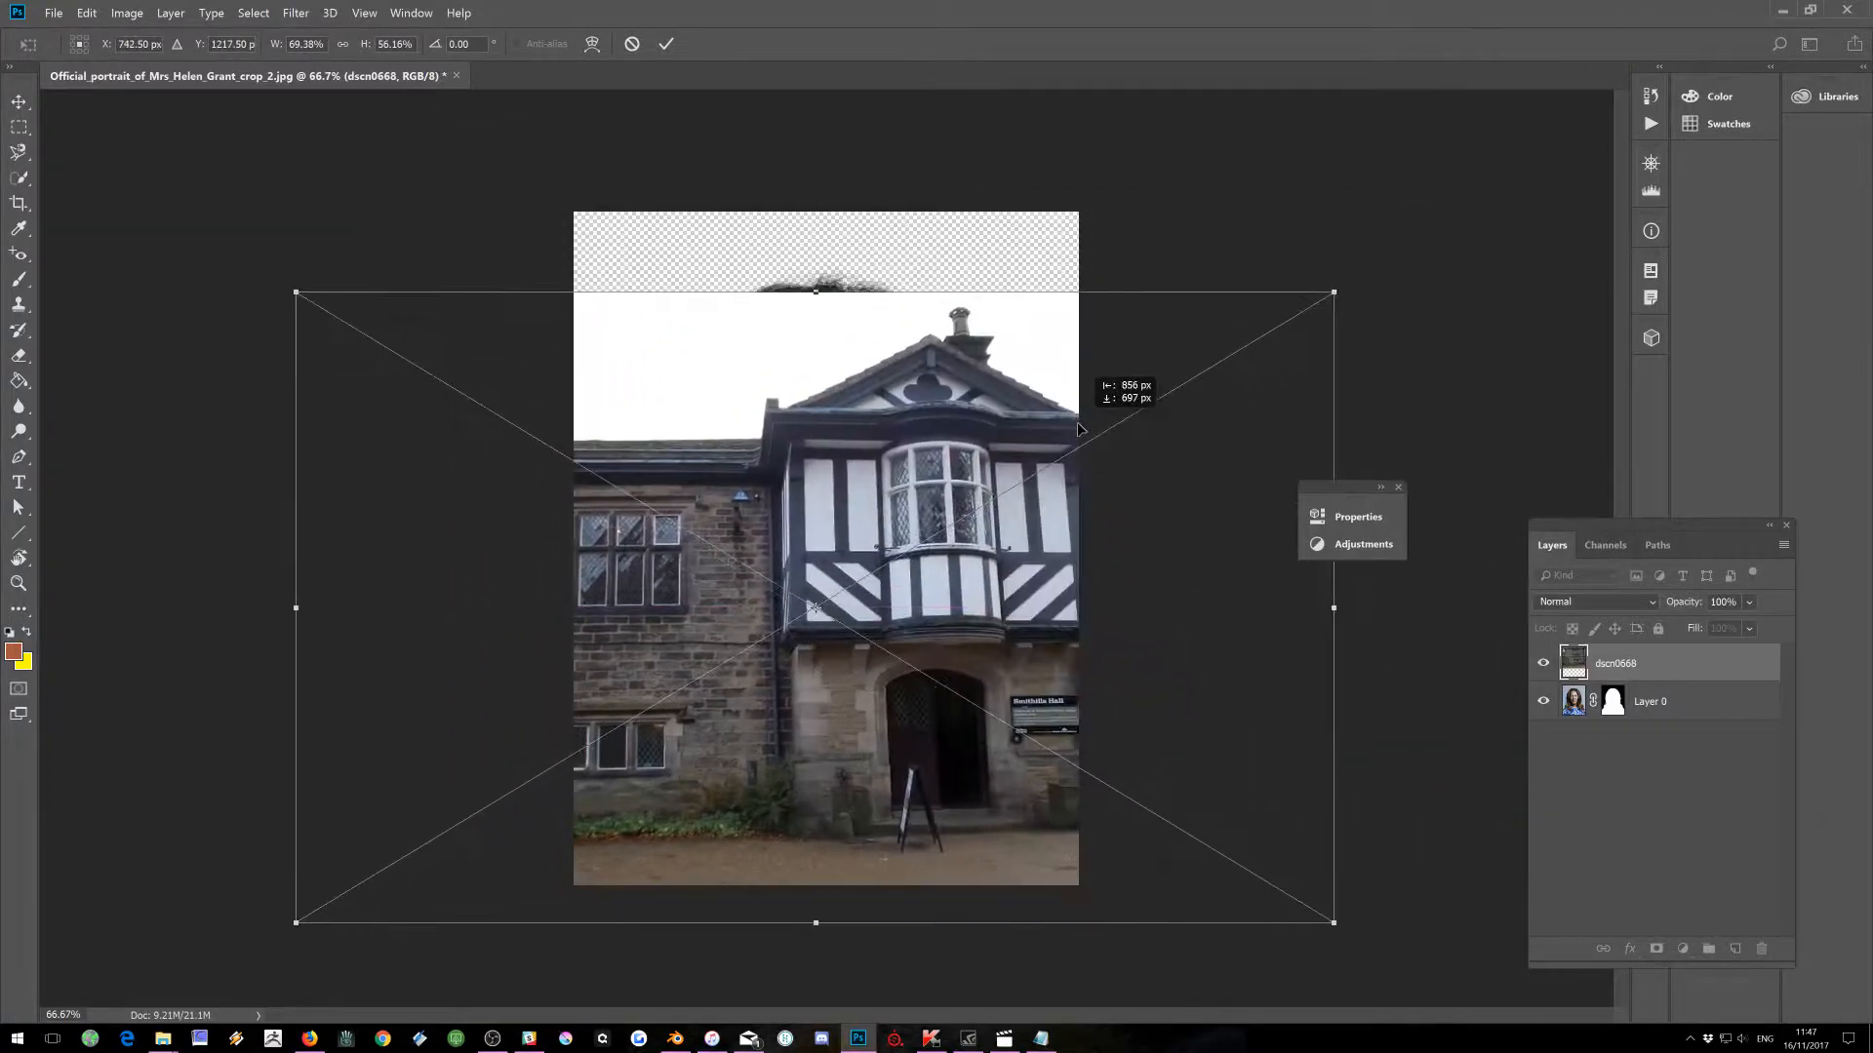
mouse_move(1331, 307)
left_mouse_down()
mouse_move(1346, 289)
mouse_move(1317, 314)
mouse_move(1498, 185)
mouse_move(1504, 158)
left_mouse_up()
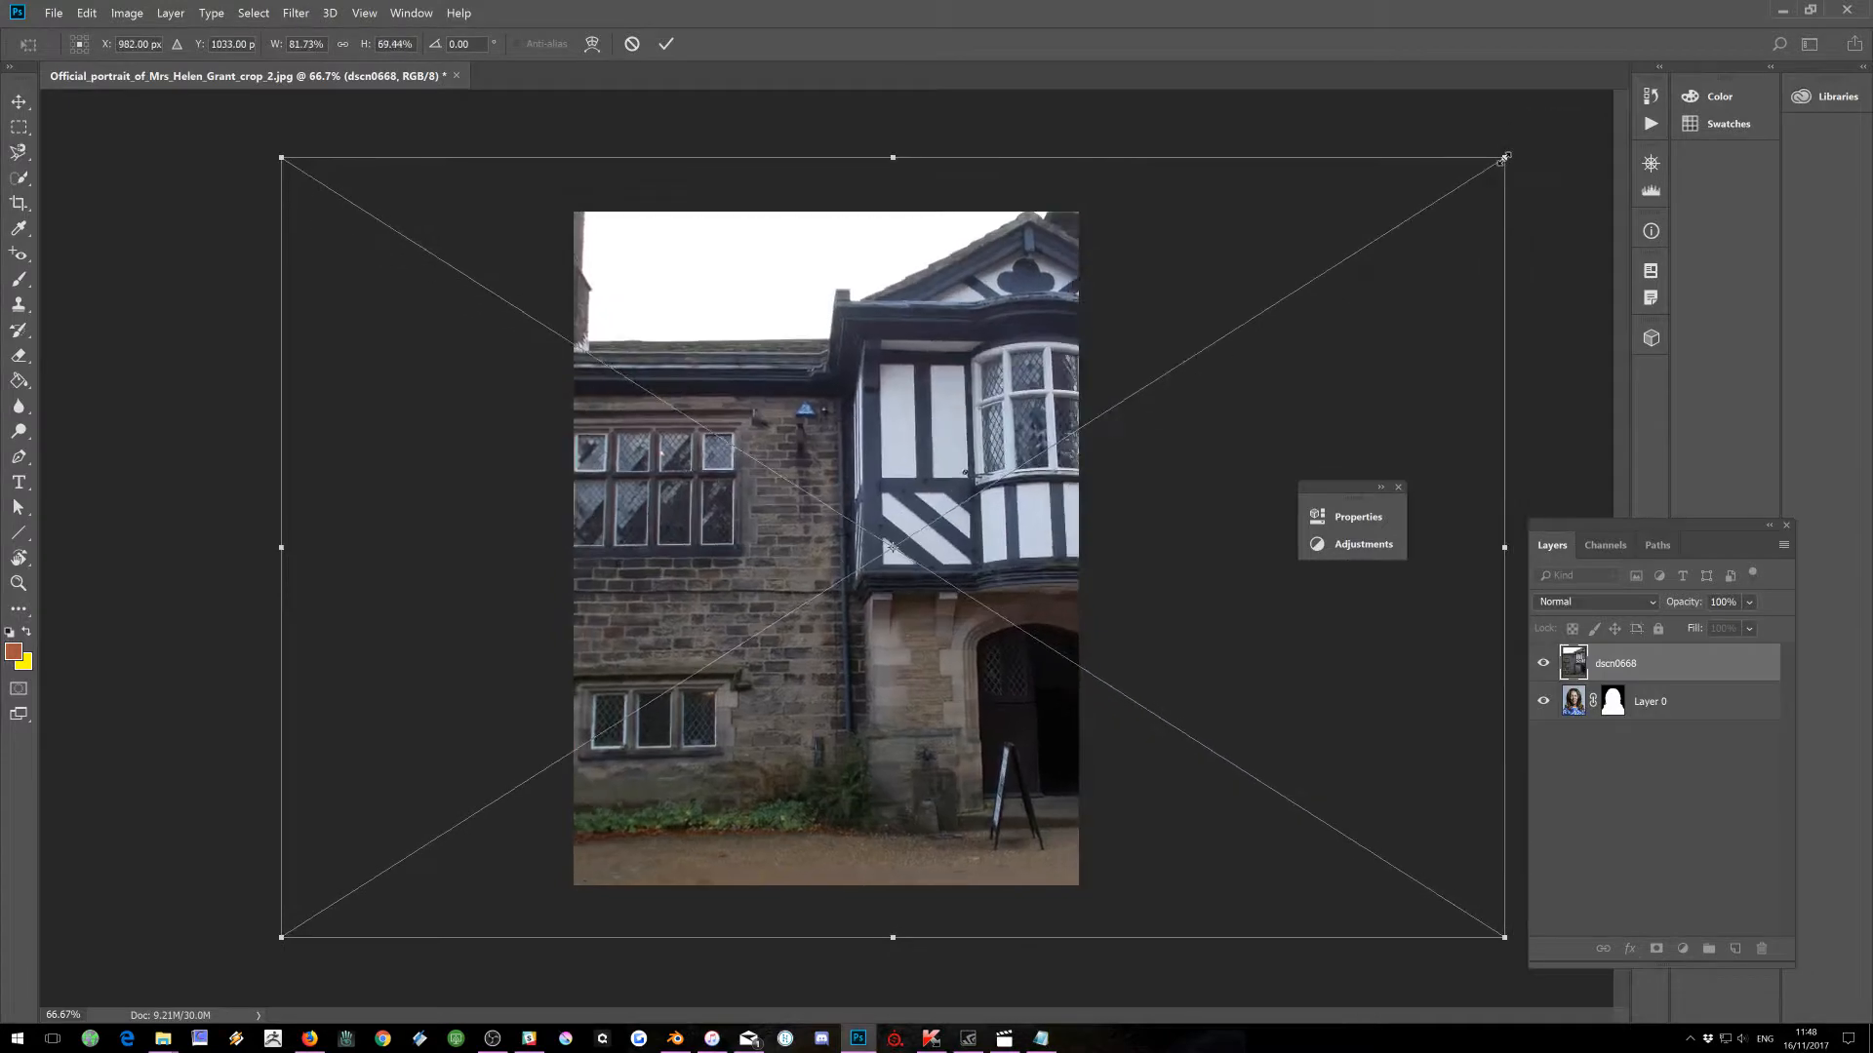
key("Return")
key("w")
left_click_drag(1686, 704, 1678, 722)
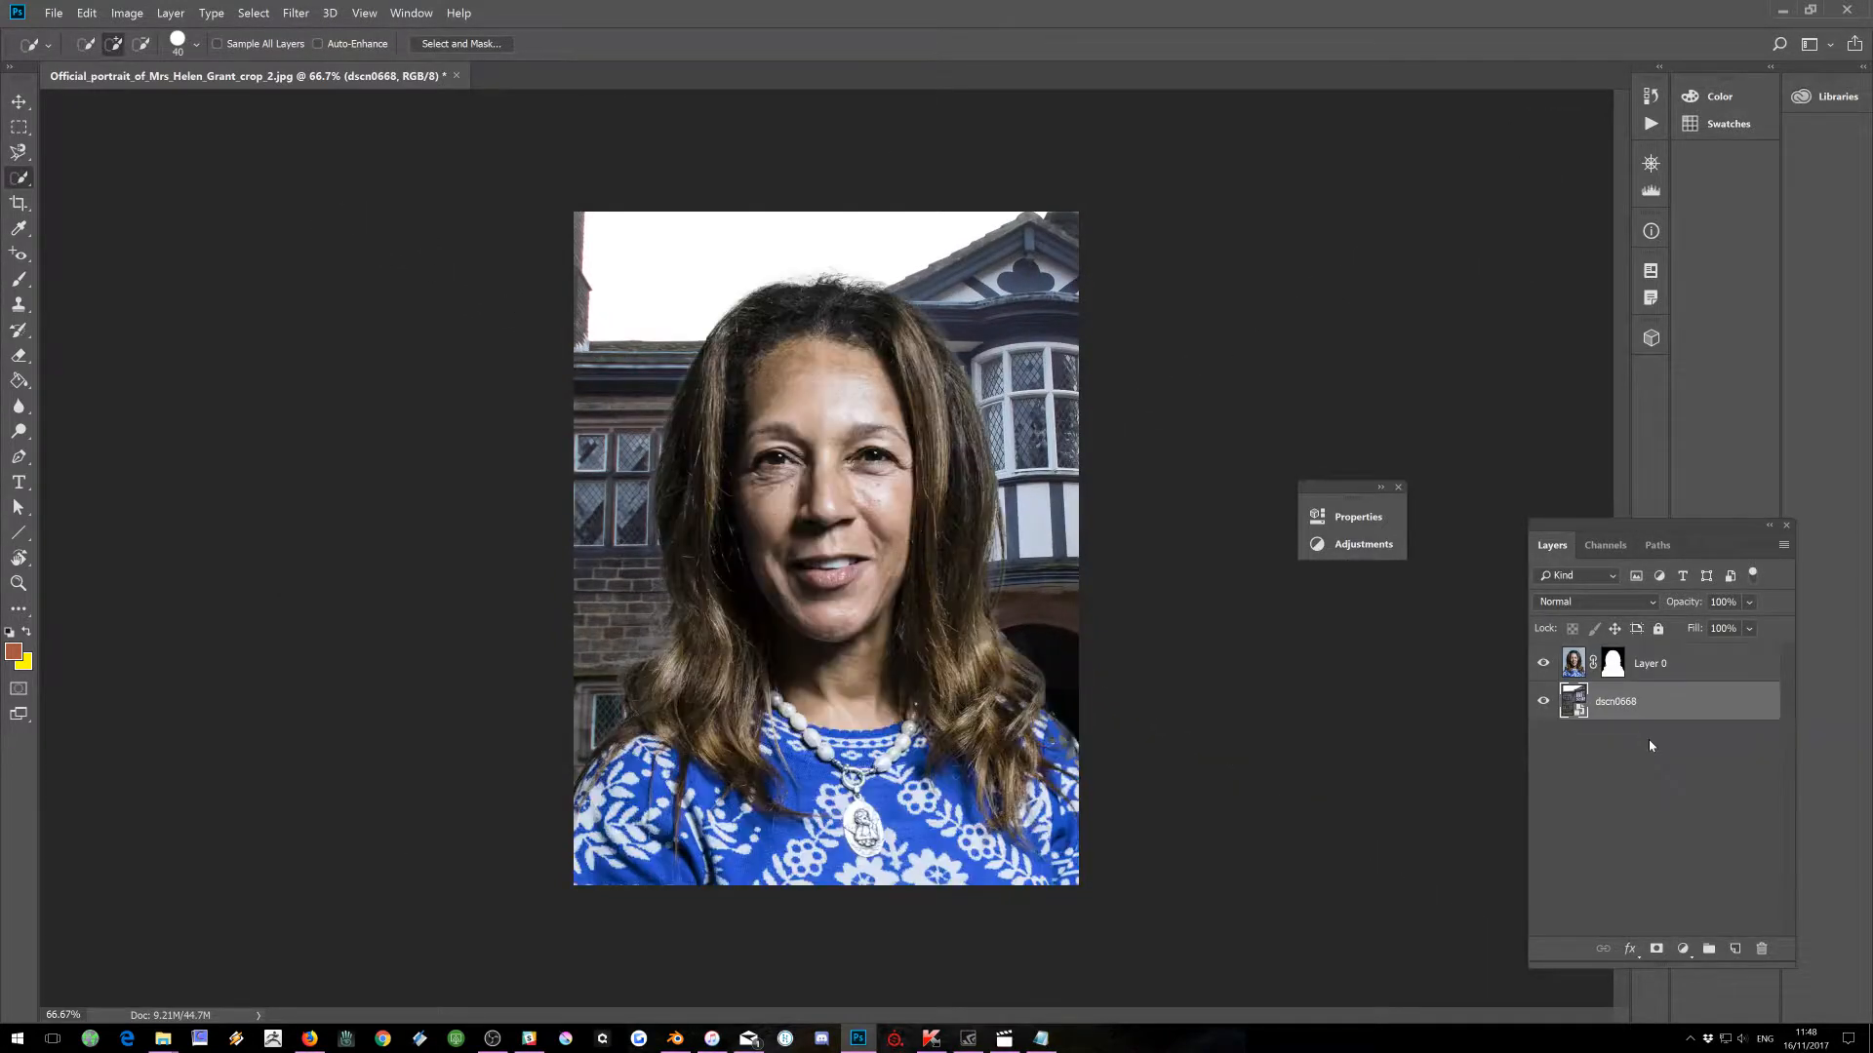